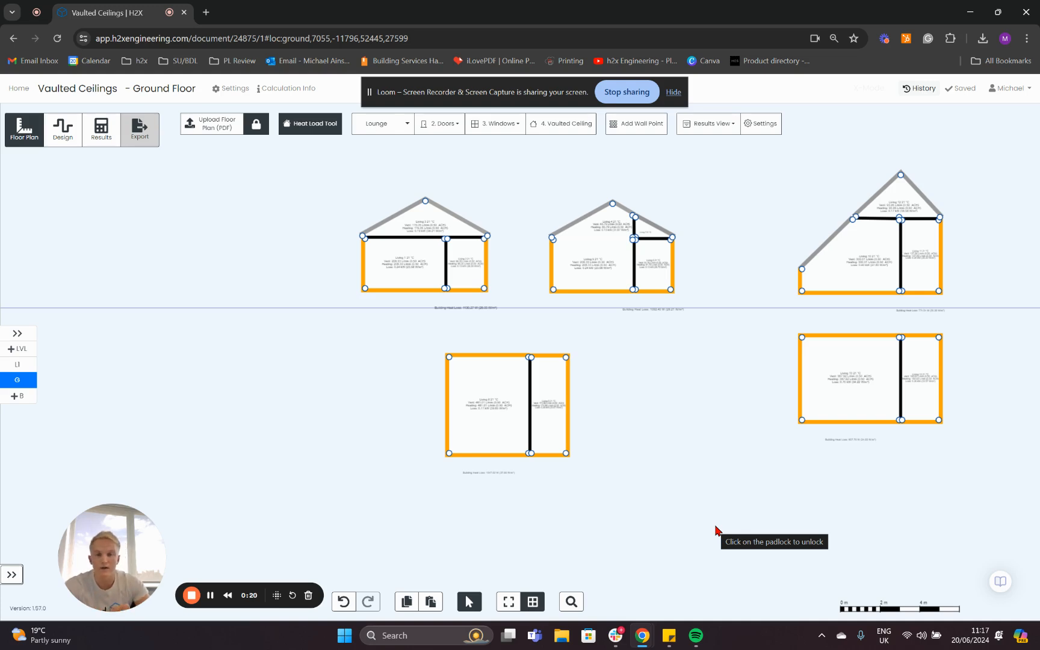
Draw a rectangular vaulted ceiling about 3.28 m by 2.11 m between the two gabled house sections.
{"action": "scroll", "coordinate": [432, 301], "scroll_direction": "up", "scroll_amount": 5}
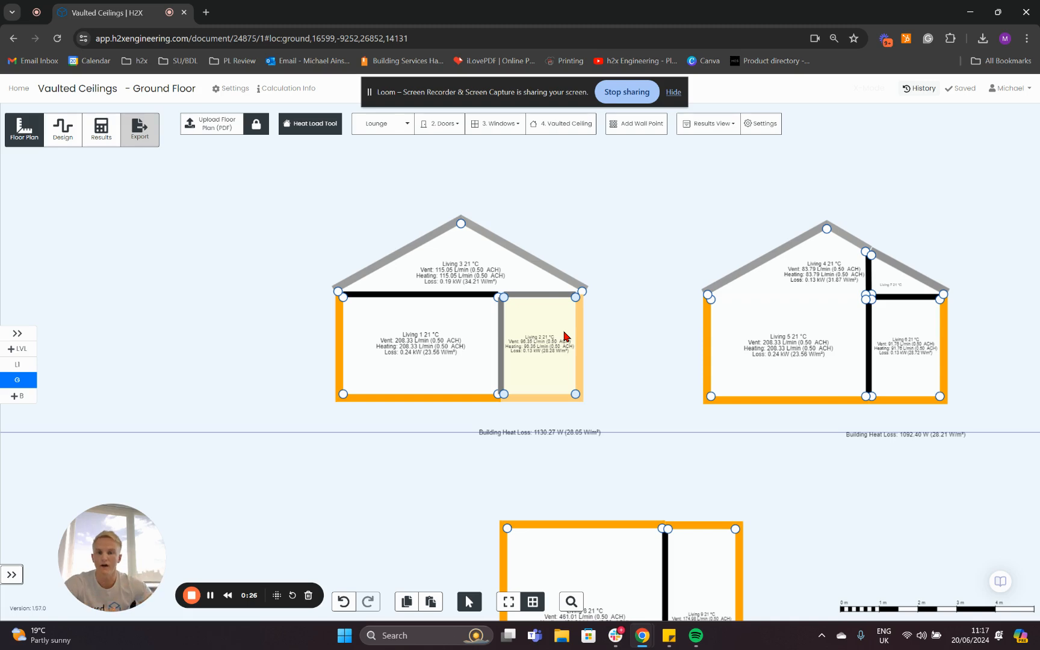
{"action": "left_click_drag", "start_coordinate": [648, 416], "coordinate": [501, 442]}
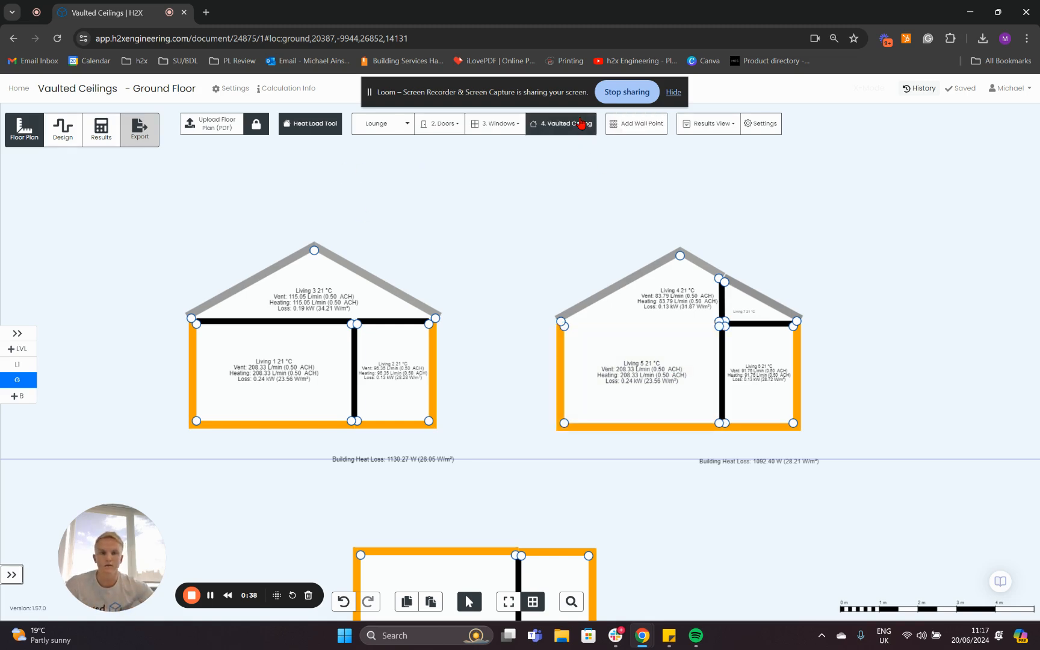
{"action": "left_click", "coordinate": [559, 123], "text": "shift"}
{"action": "left_click", "coordinate": [497, 197]}
{"action": "left_click", "coordinate": [624, 198]}
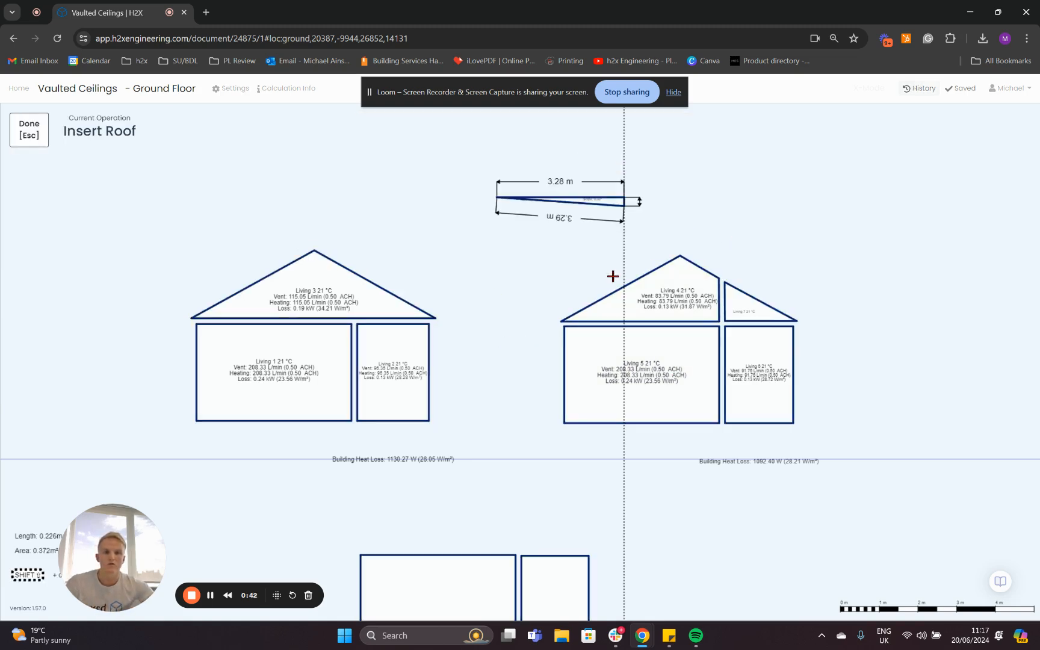
{"action": "left_click", "coordinate": [612, 279]}
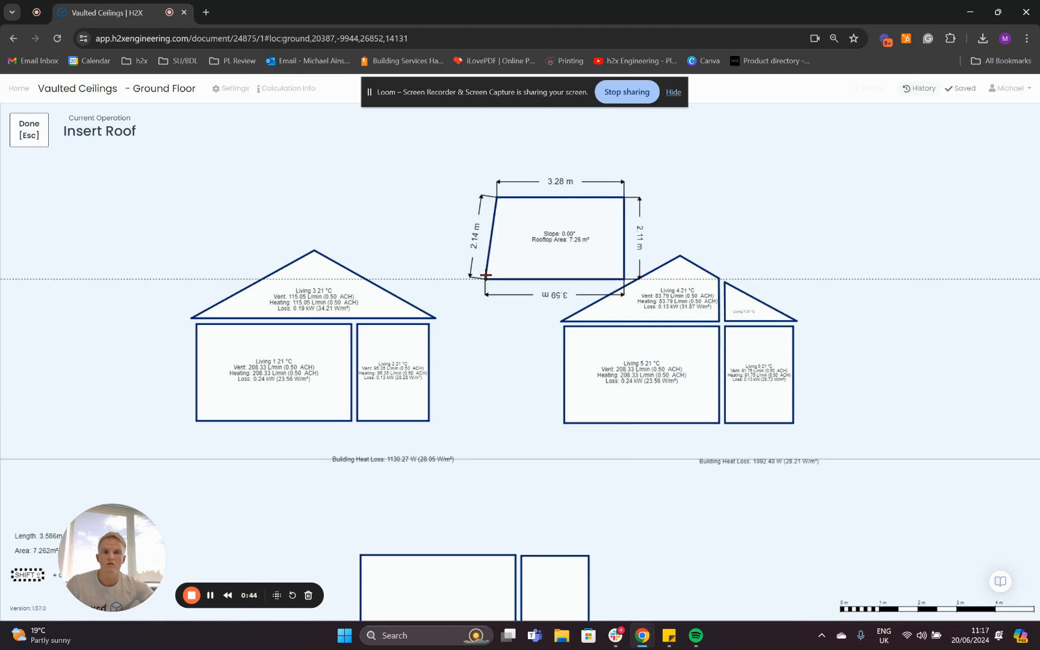
{"action": "left_click", "coordinate": [497, 277]}
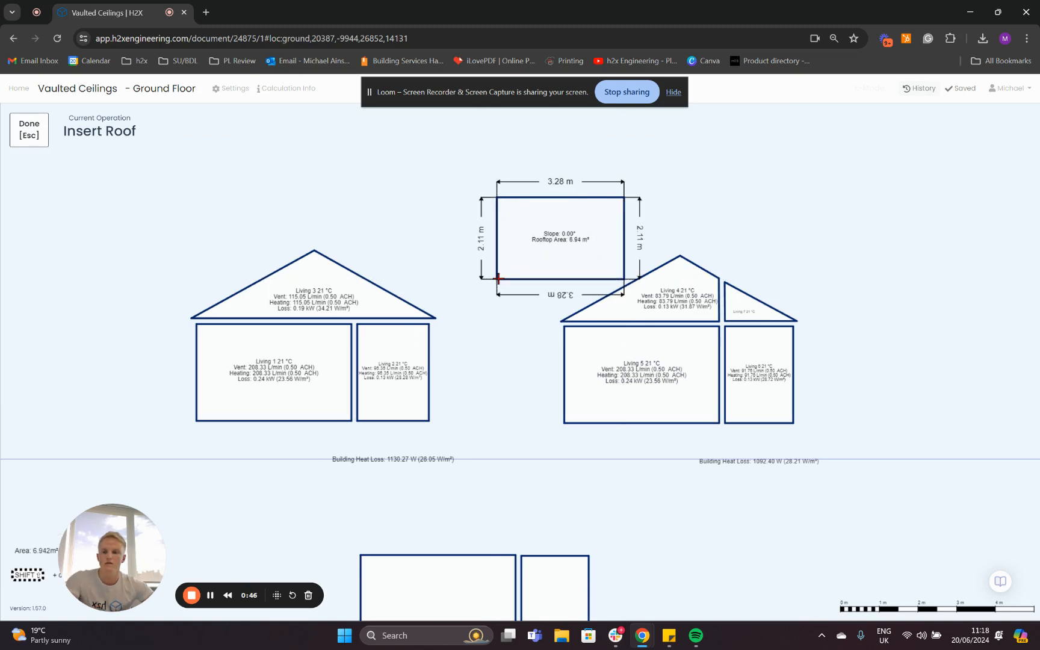
Change the new rectangular roof's type from Flat to Shed, and delete that roof.
{"action": "left_click", "coordinate": [882, 350]}
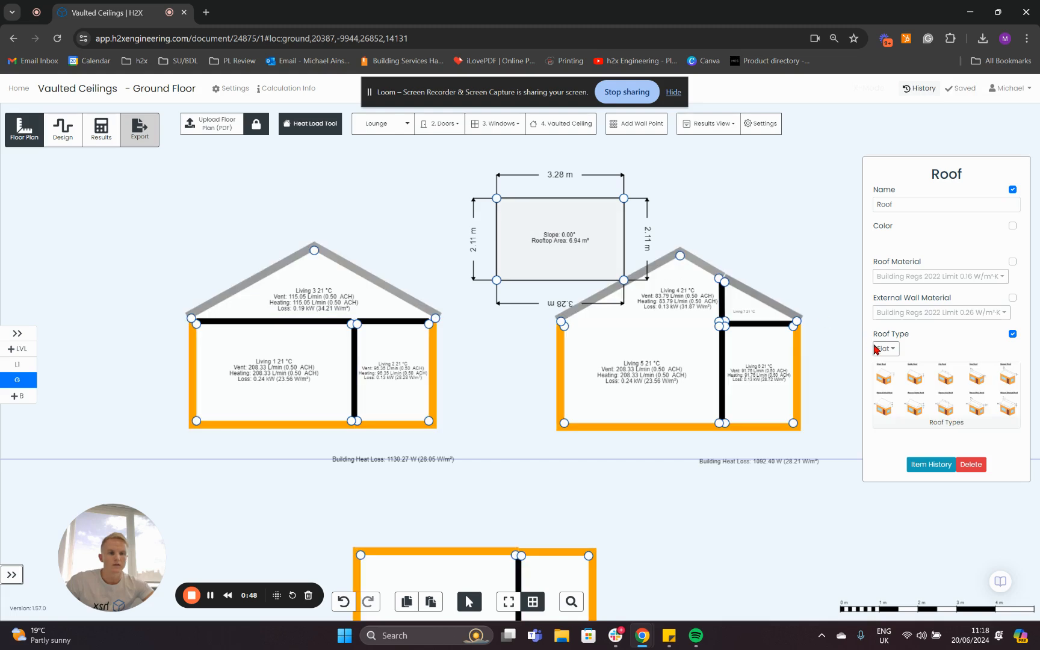
{"action": "left_click", "coordinate": [896, 339]}
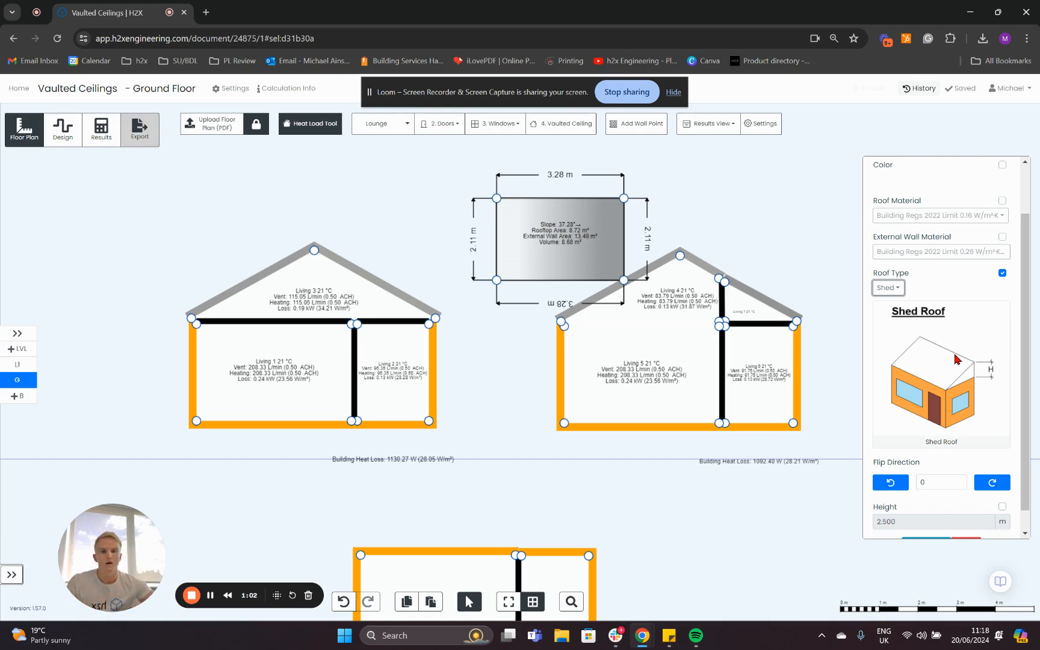
{"action": "left_click", "coordinate": [585, 258]}
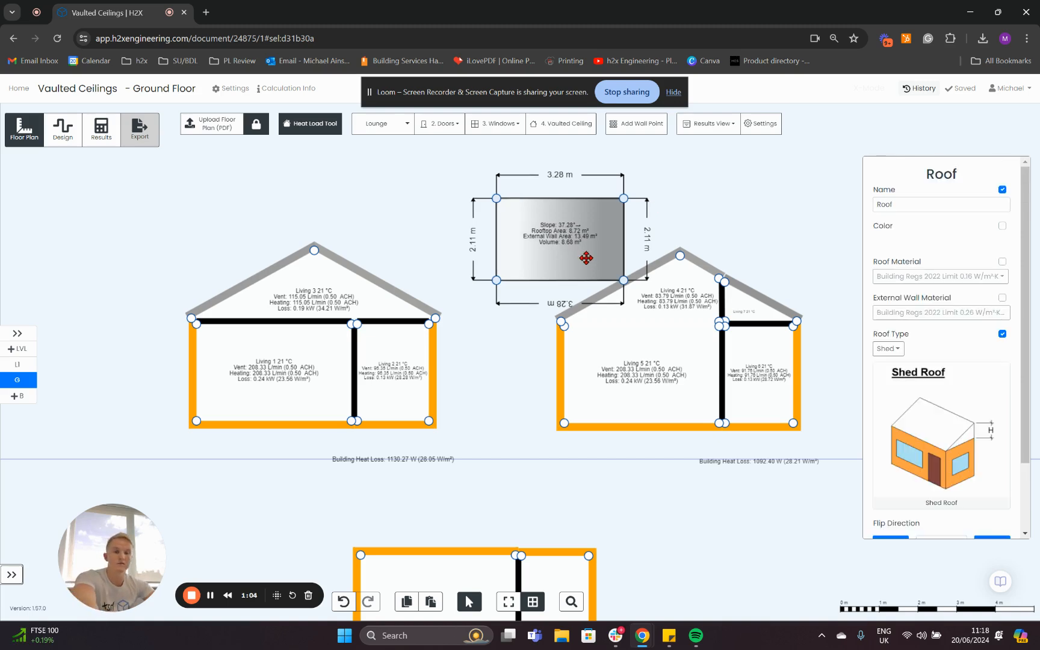
{"action": "key", "text": "Delete"}
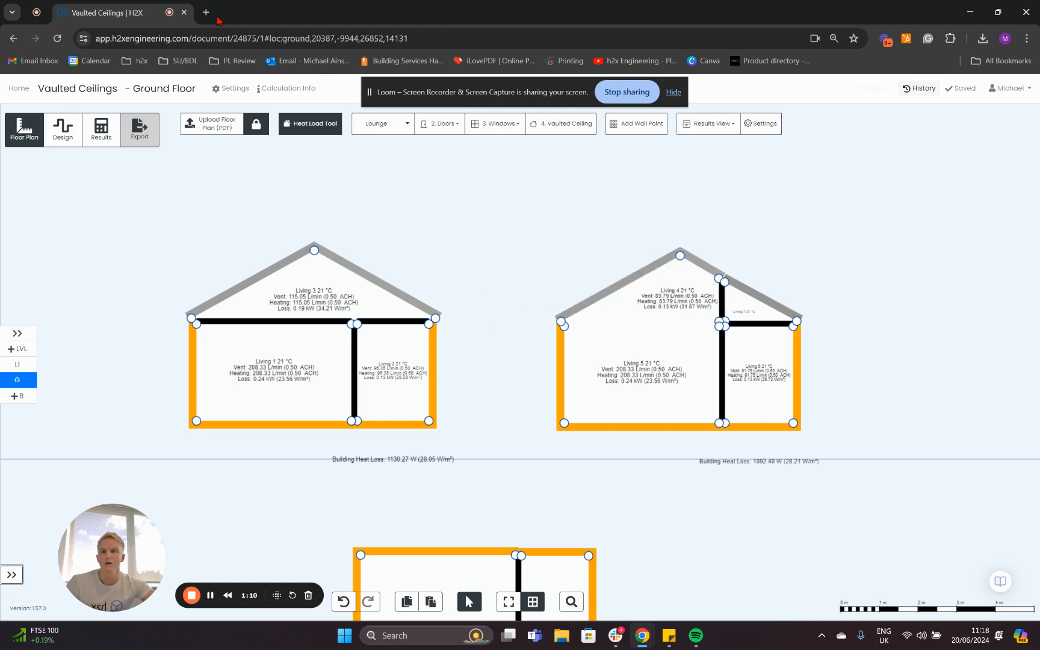
Search Google for "vaulted ceiling" in a new browser tab, and return to the H2X Vaulted Ceilings document.
{"action": "key", "text": "ctrl+t"}
{"action": "type", "text": "google"}
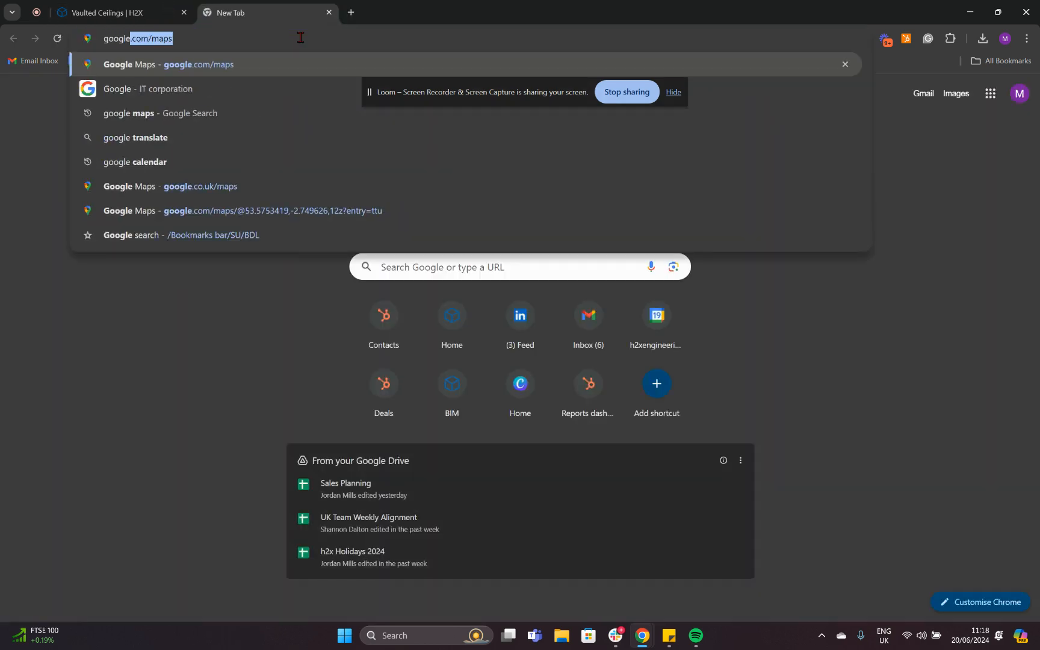
{"action": "key", "text": "Return"}
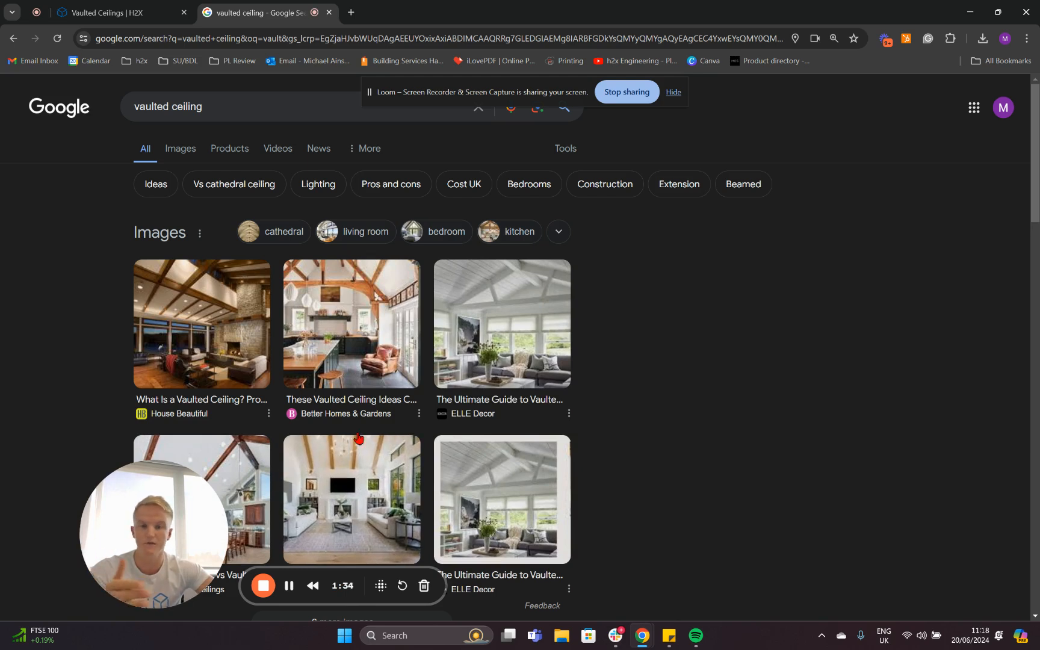
{"action": "left_click", "coordinate": [110, 7]}
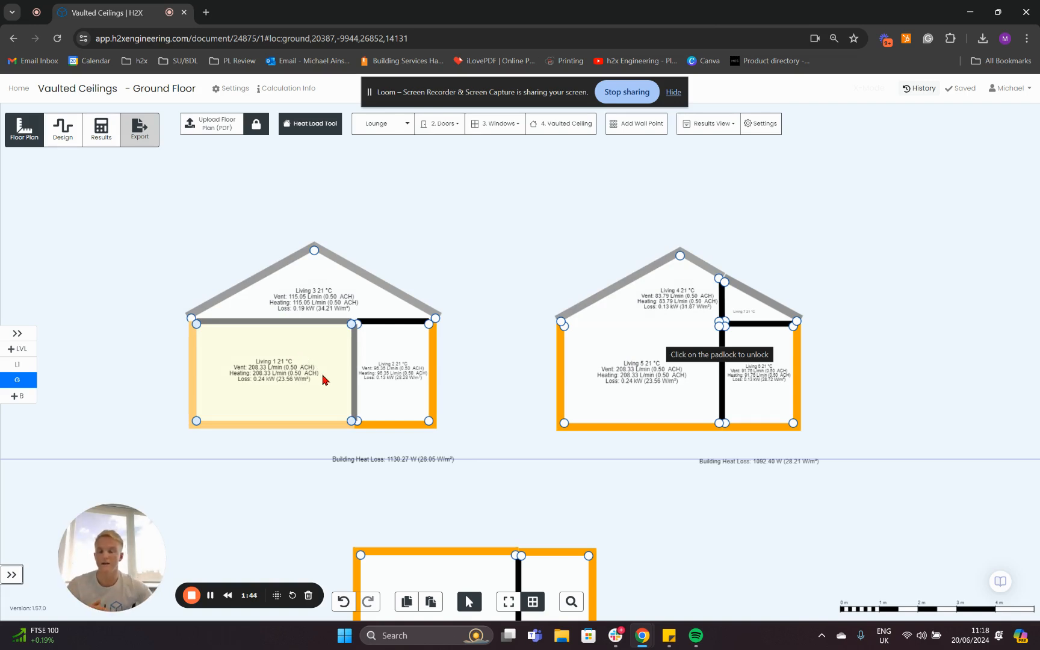
Examine the room height and other properties of the larger room in the plan below the gabled sections.
{"action": "scroll", "coordinate": [661, 515], "scroll_direction": "down", "scroll_amount": 3}
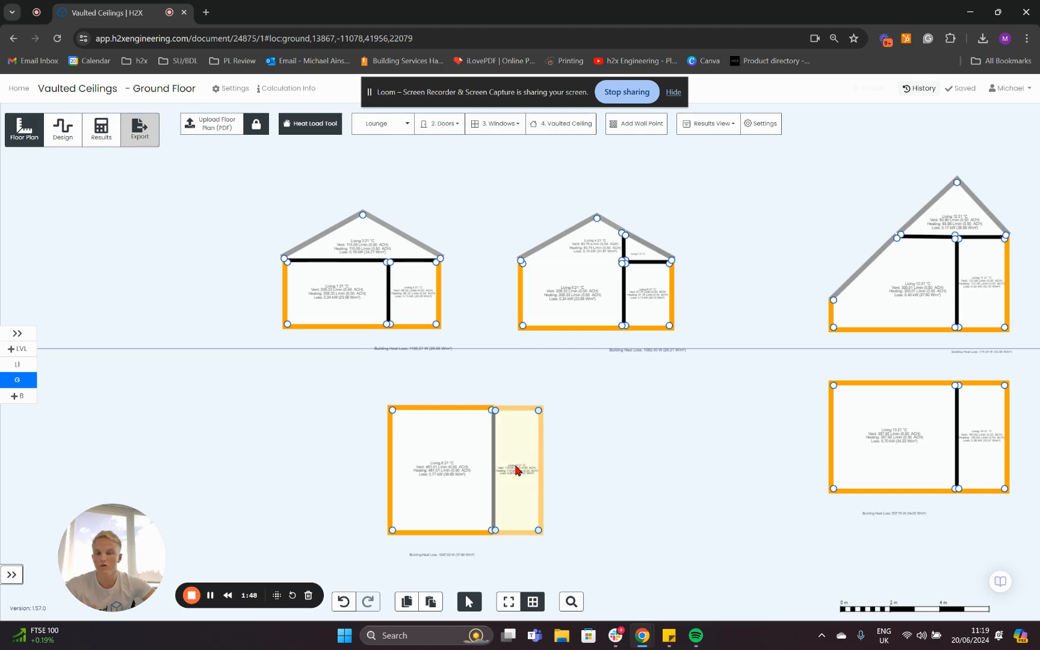
{"action": "left_click", "coordinate": [447, 476]}
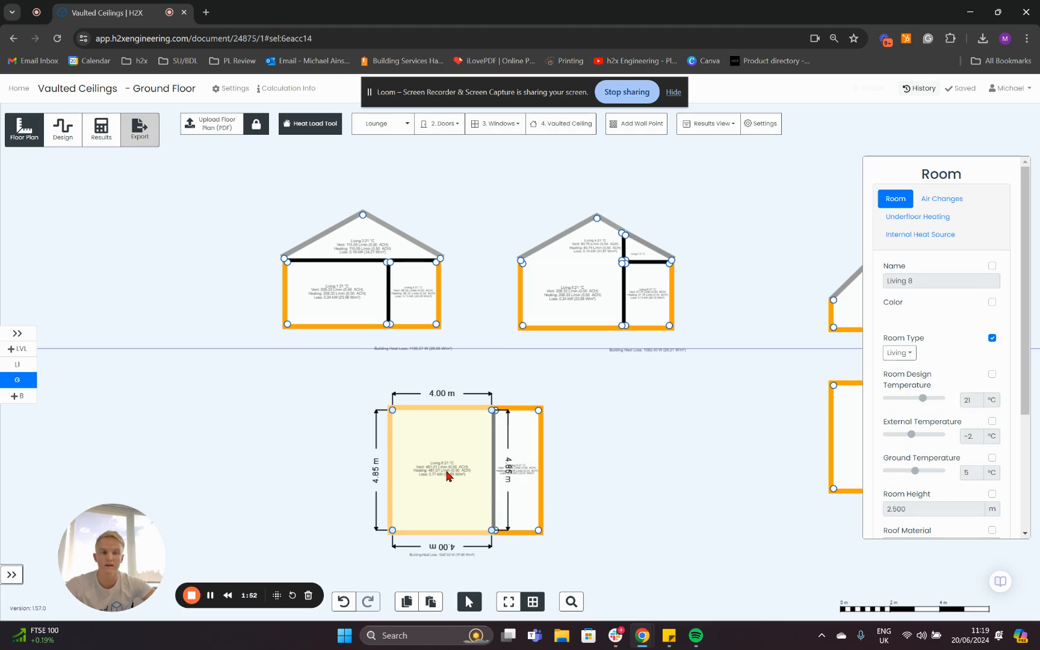
{"action": "scroll", "coordinate": [1031, 385], "scroll_direction": "down", "scroll_amount": 2}
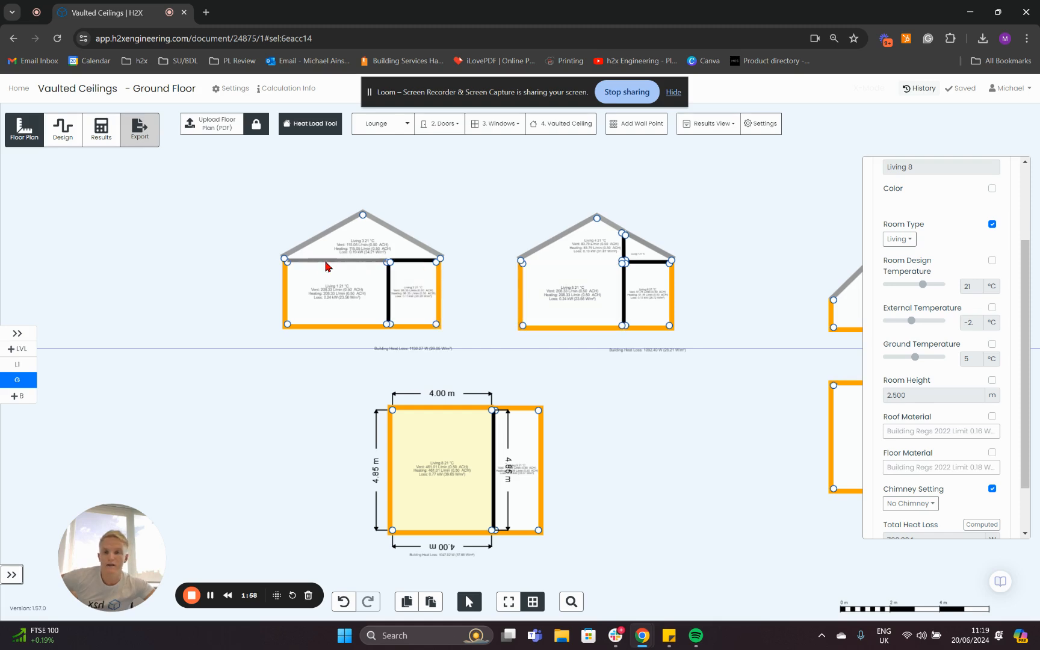
{"action": "left_click_drag", "start_coordinate": [652, 377], "coordinate": [651, 378]}
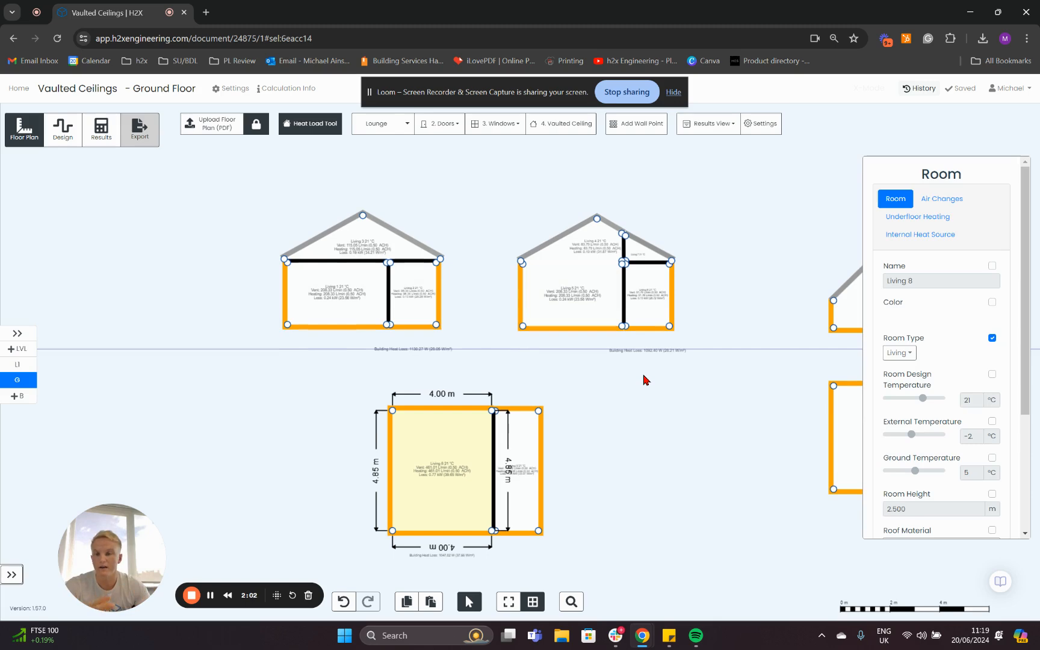
On Level 1, examine the roof type, flip direction and height of the larger shed roof below the gabled sections.
{"action": "left_click", "coordinate": [34, 364]}
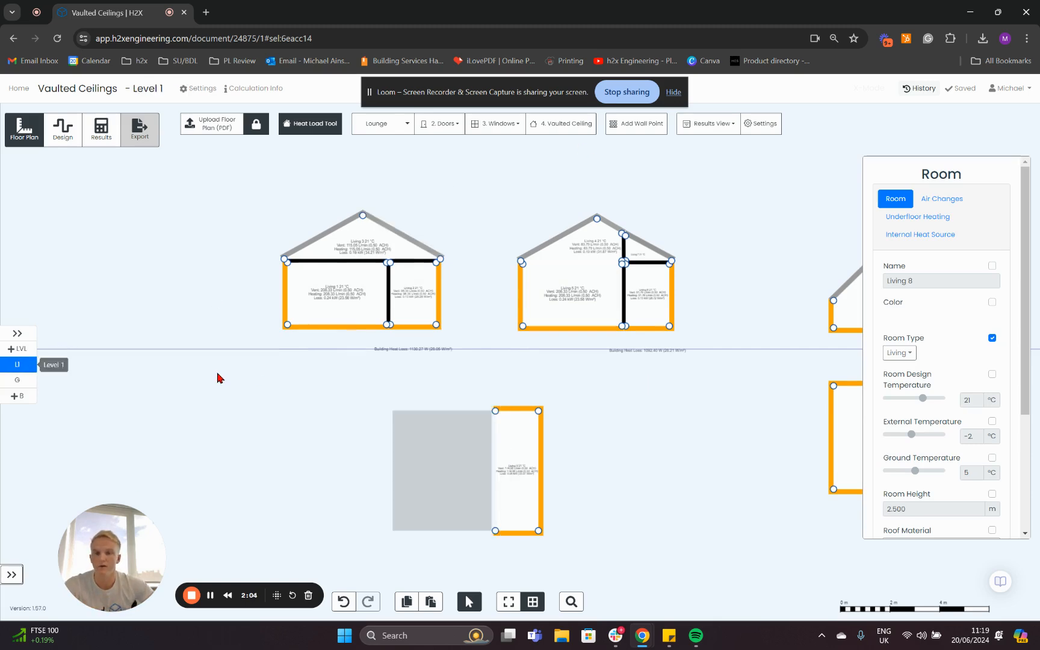
{"action": "left_click_drag", "start_coordinate": [619, 424], "coordinate": [506, 379]}
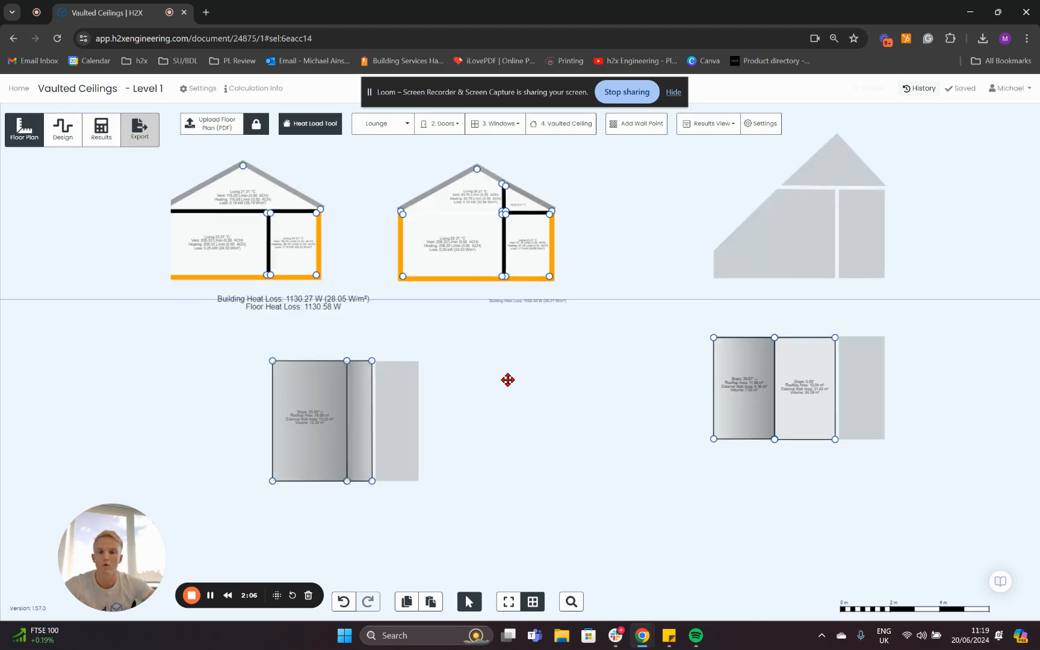
{"action": "scroll", "coordinate": [404, 397], "scroll_direction": "up", "scroll_amount": 3}
{"action": "scroll", "coordinate": [407, 385], "scroll_direction": "up", "scroll_amount": 1}
{"action": "scroll", "coordinate": [400, 366], "scroll_direction": "down", "scroll_amount": 1}
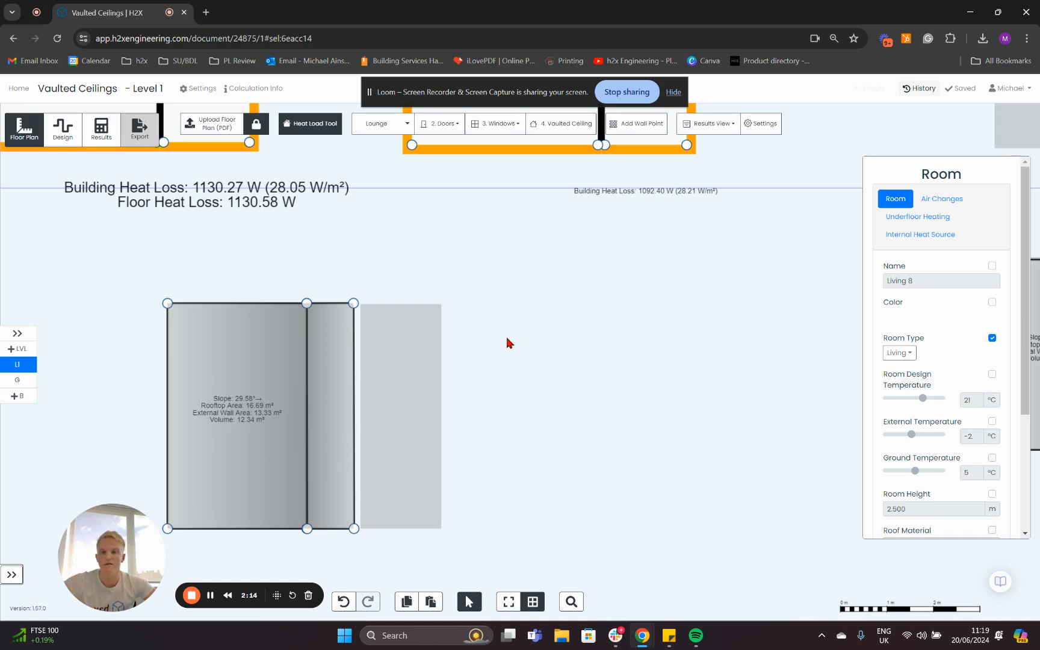
{"action": "scroll", "coordinate": [507, 343], "scroll_direction": "down", "scroll_amount": 3}
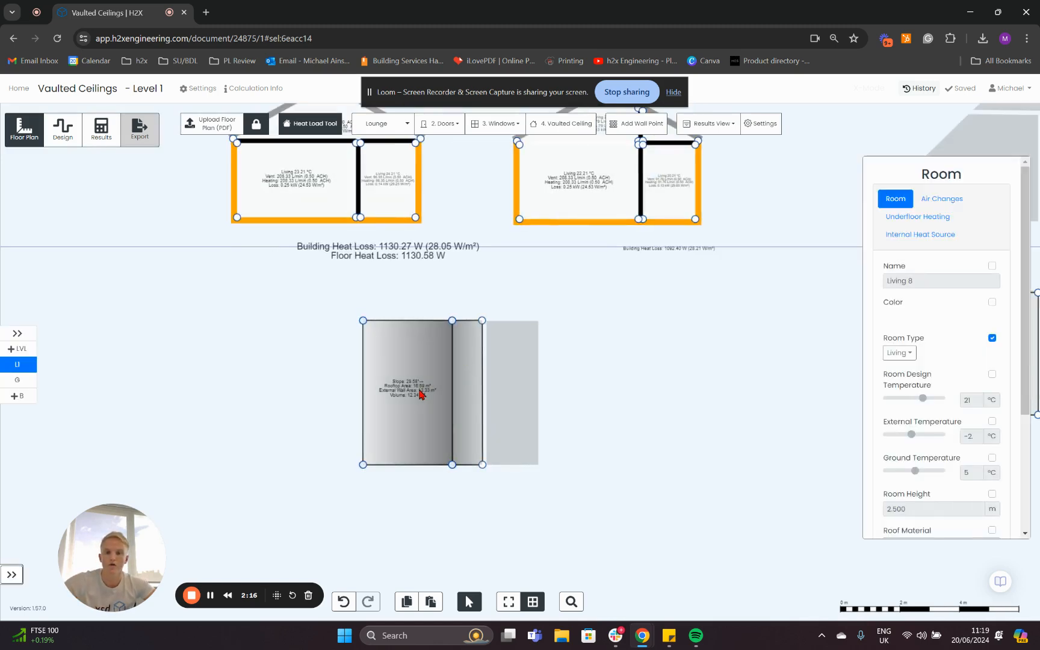
{"action": "left_click", "coordinate": [419, 394]}
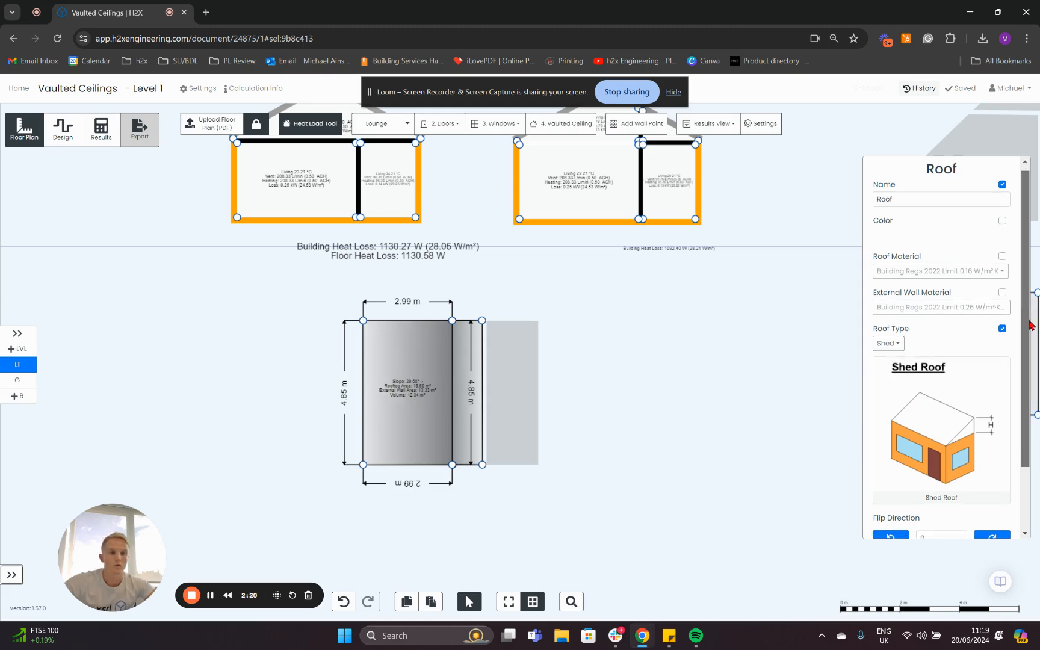
{"action": "scroll", "coordinate": [1023, 415], "scroll_direction": "down", "scroll_amount": 2}
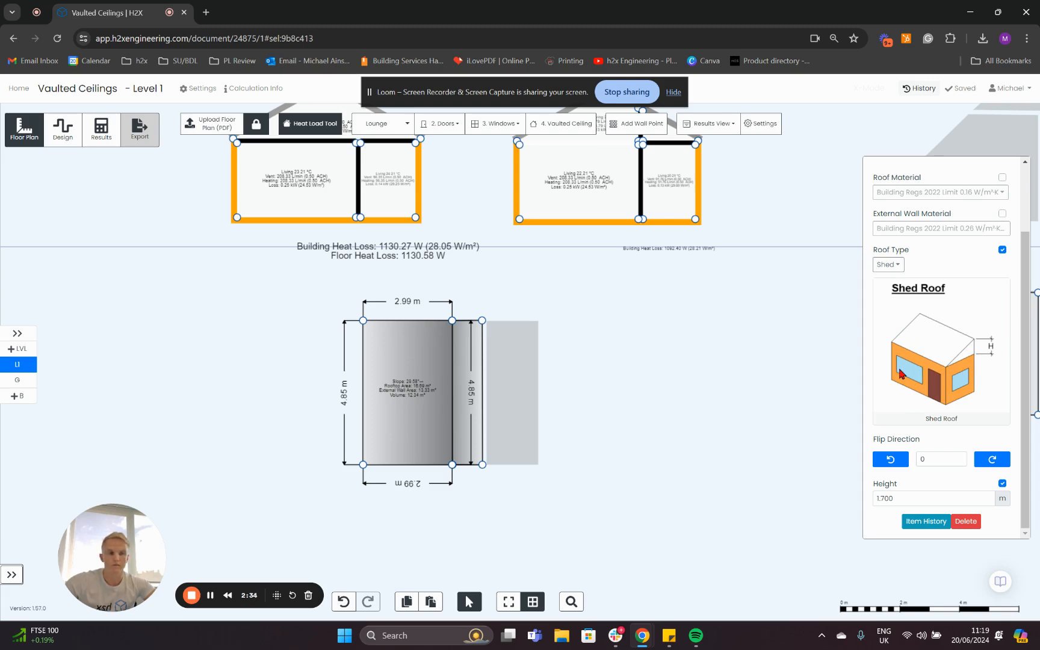
{"action": "left_click", "coordinate": [677, 388]}
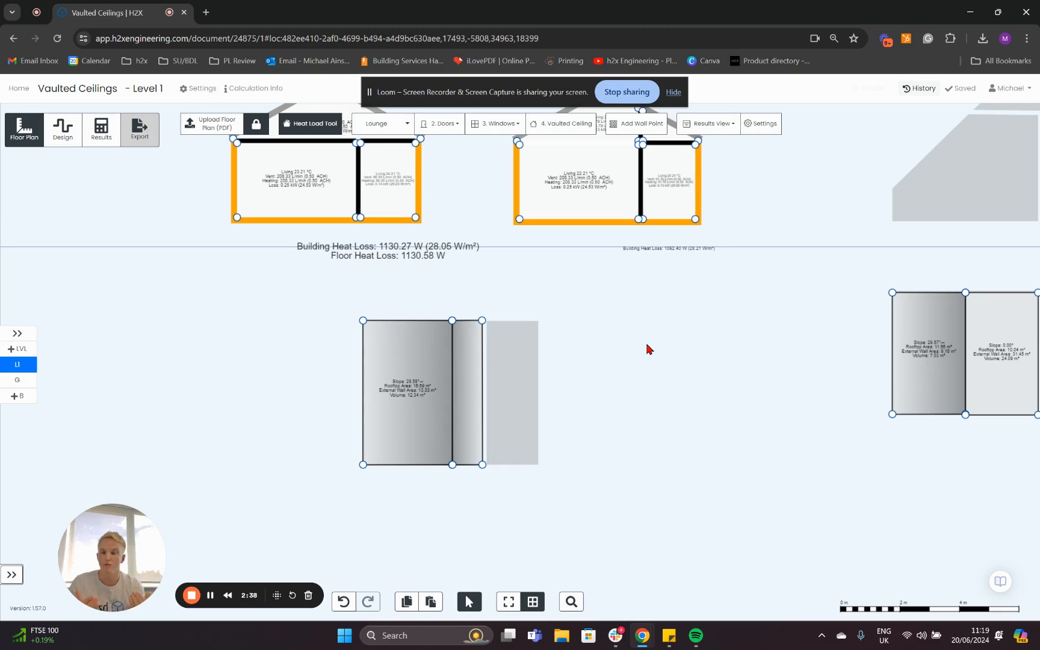
On the ground floor, examine the room height of the larger plan room below the steep-roofed section.
{"action": "scroll", "coordinate": [602, 349], "scroll_direction": "down", "scroll_amount": 3}
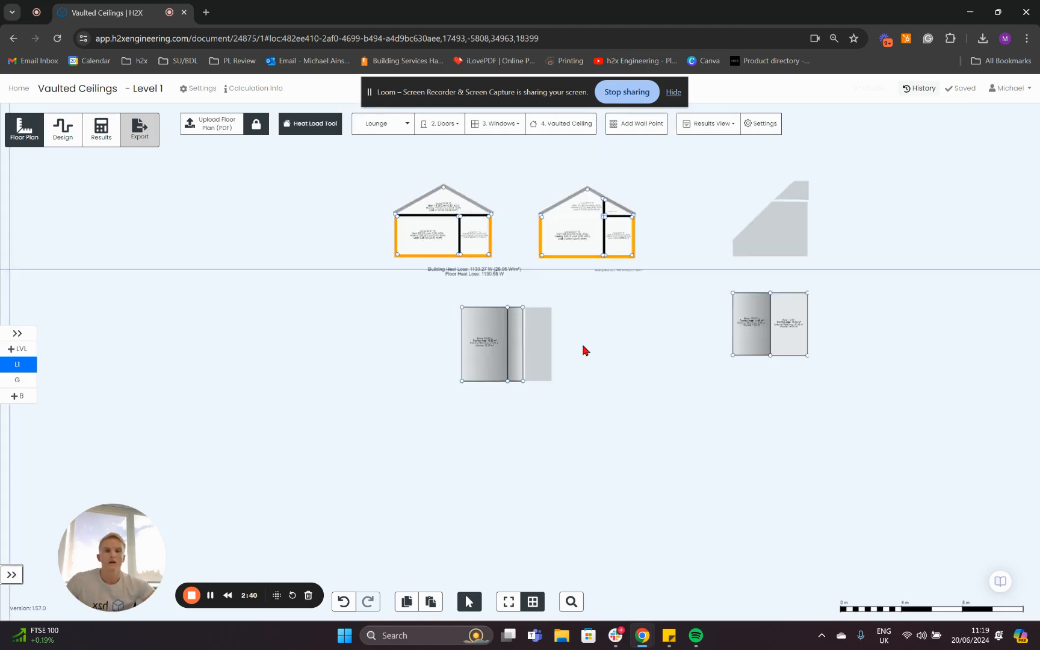
{"action": "left_click_drag", "start_coordinate": [618, 349], "coordinate": [286, 388]}
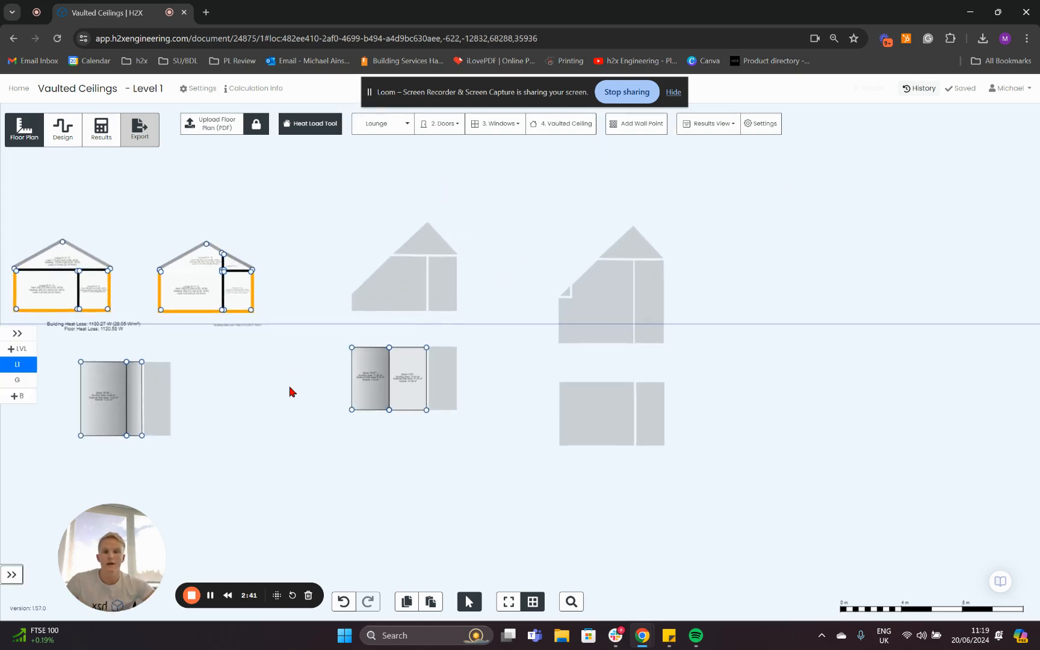
{"action": "left_click", "coordinate": [5, 382]}
{"action": "scroll", "coordinate": [371, 265], "scroll_direction": "up", "scroll_amount": 5}
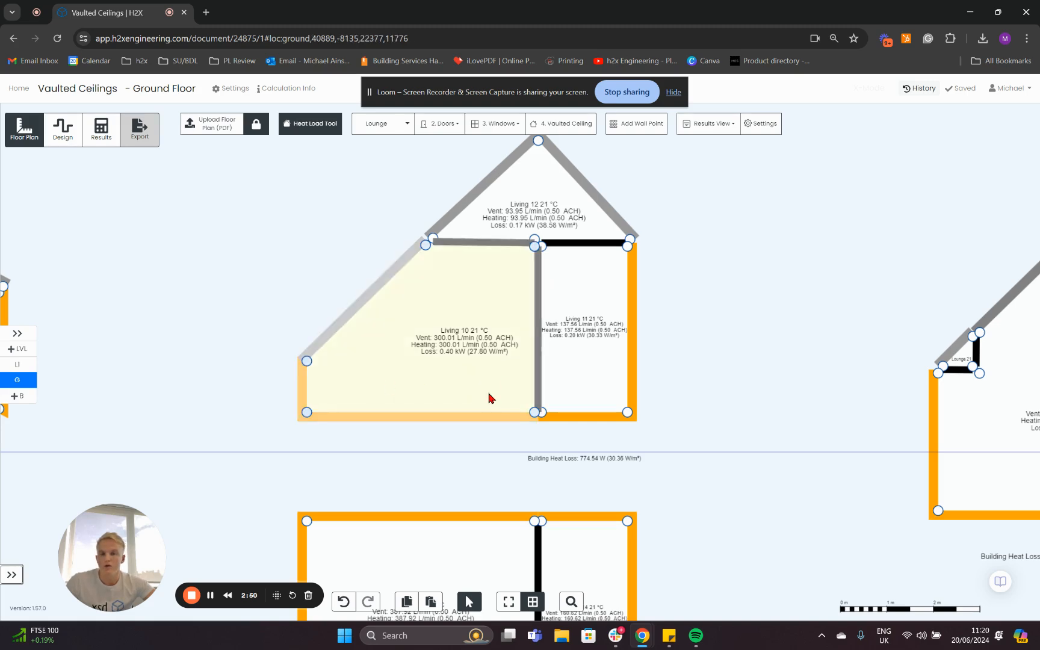
{"action": "left_click_drag", "start_coordinate": [709, 482], "coordinate": [783, 295]}
{"action": "left_click", "coordinate": [402, 449]}
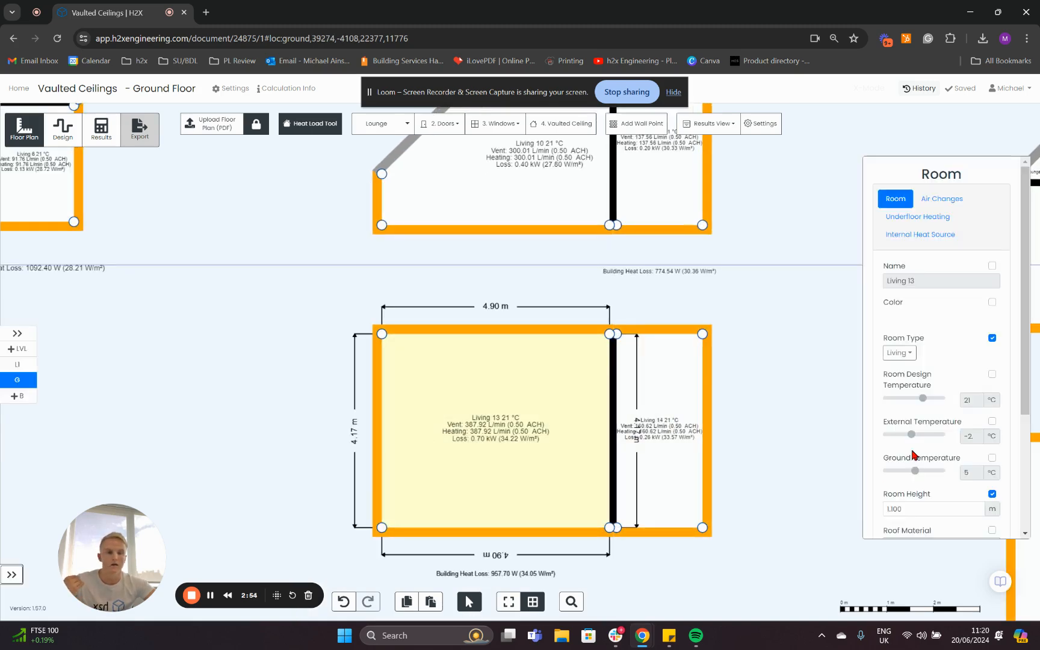
{"action": "scroll", "coordinate": [912, 458], "scroll_direction": "down", "scroll_amount": 1}
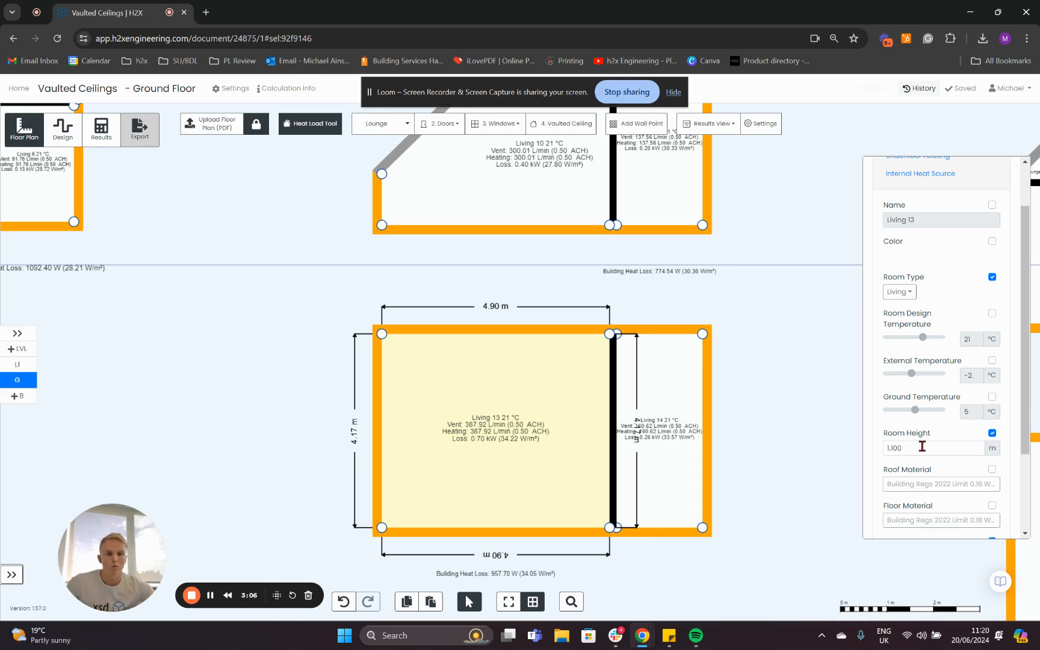
Display the wall dimensions of the sloped-side room in the section above that plan.
{"action": "left_click", "coordinate": [750, 320]}
{"action": "scroll", "coordinate": [466, 295], "scroll_direction": "up", "scroll_amount": 2}
{"action": "left_click", "coordinate": [397, 304]}
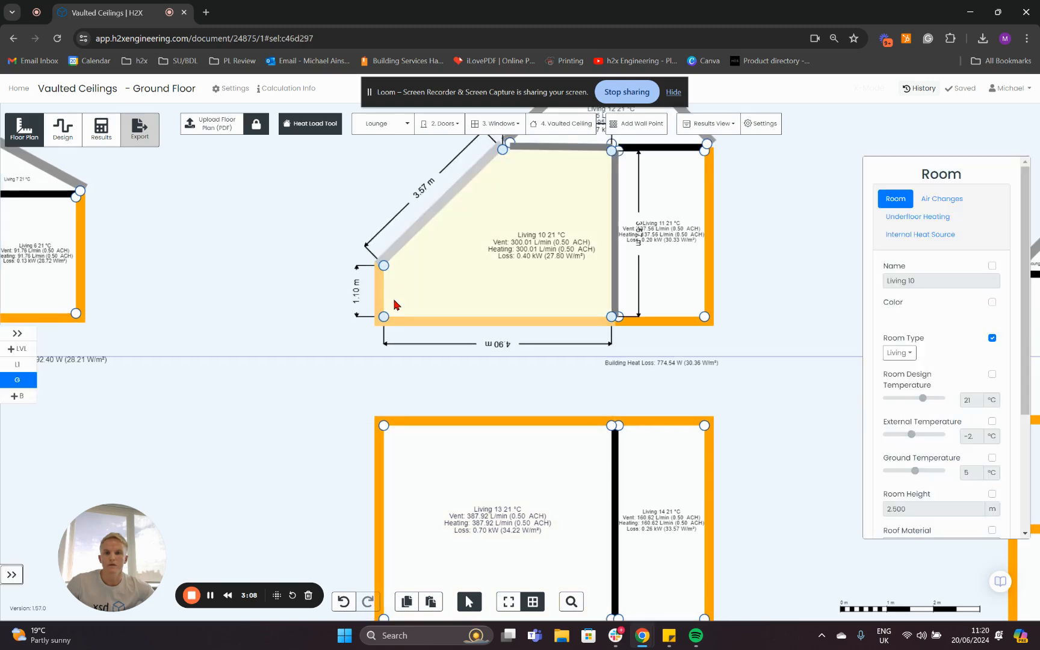
On Level 1, examine the height setting of the shed roof over the larger plan room.
{"action": "left_click", "coordinate": [17, 364]}
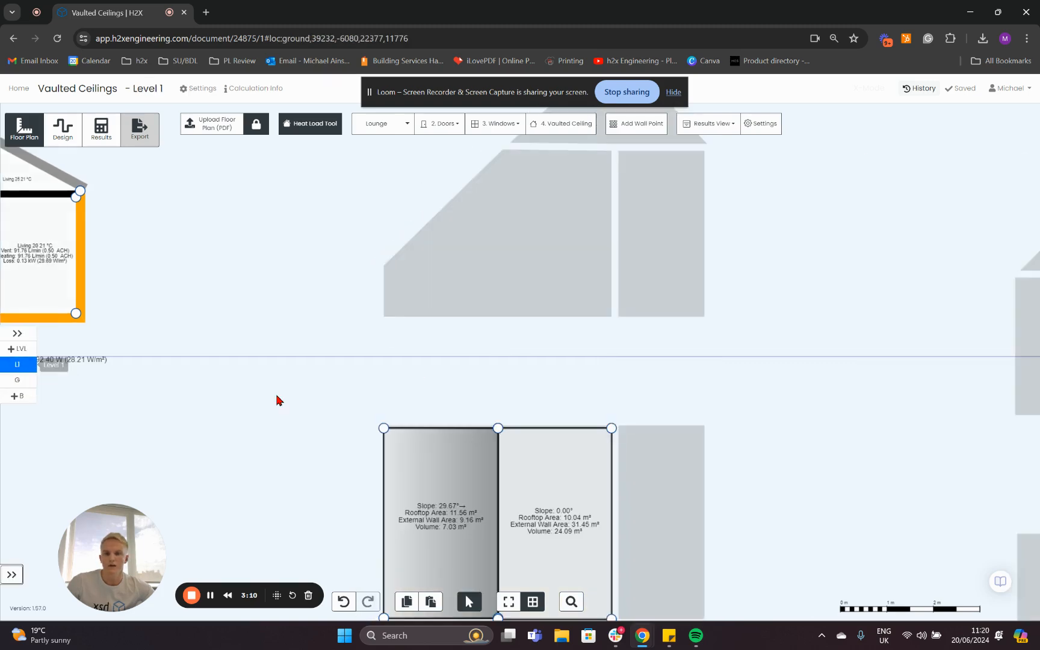
{"action": "left_click", "coordinate": [420, 352]}
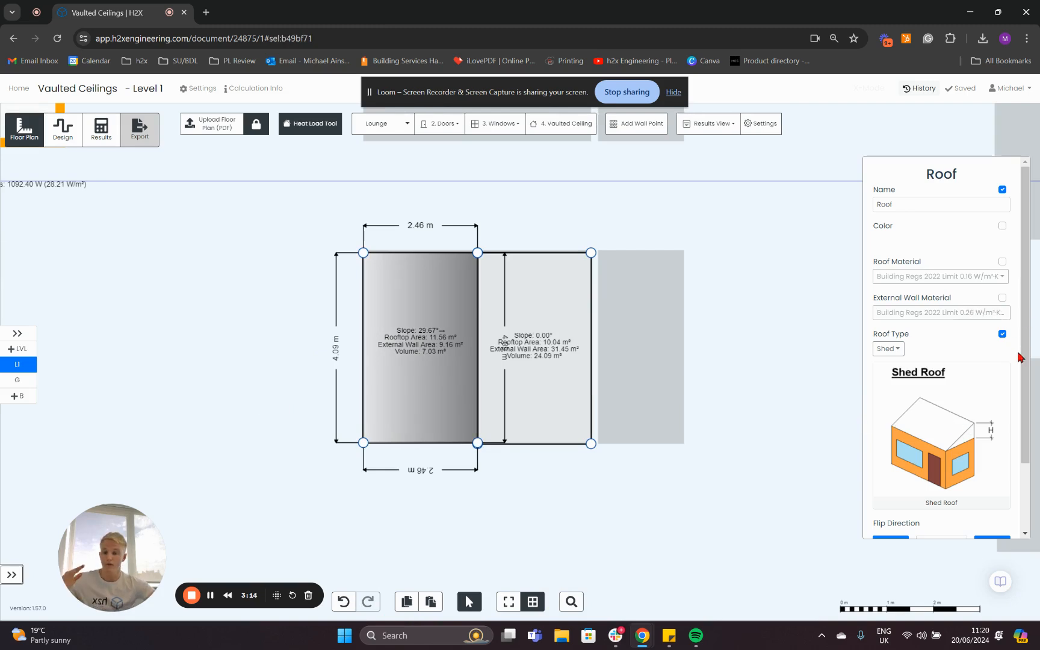
{"action": "left_click_drag", "start_coordinate": [1023, 358], "coordinate": [1018, 461]}
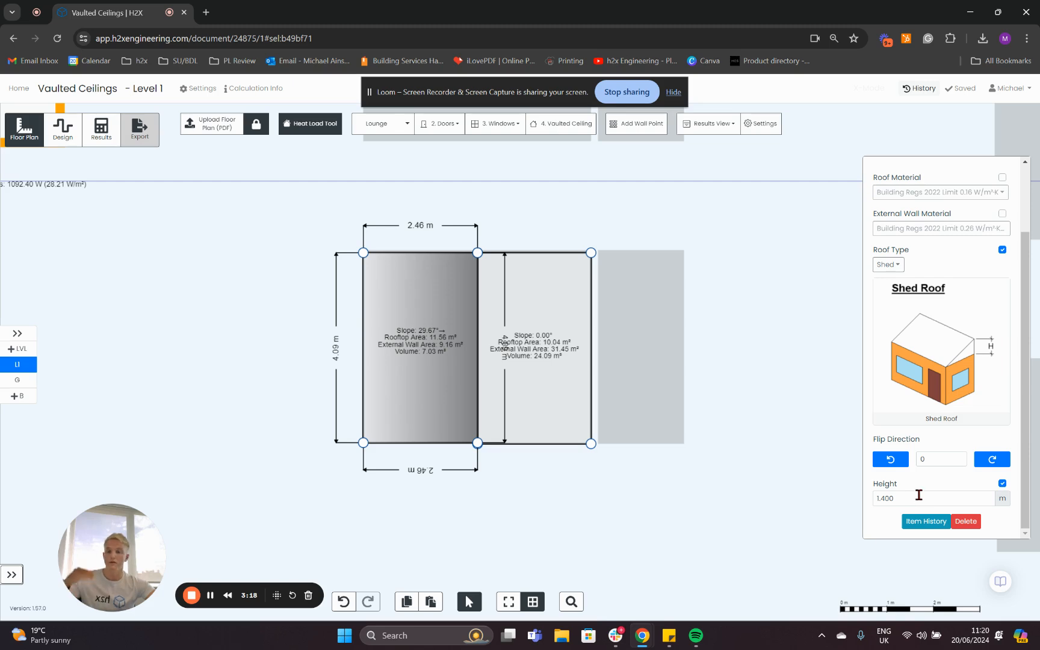
{"action": "left_click", "coordinate": [801, 492]}
Examine the raise and peak heights of the adjoining raised shed roof, and return to the ground floor.
{"action": "left_click", "coordinate": [529, 345]}
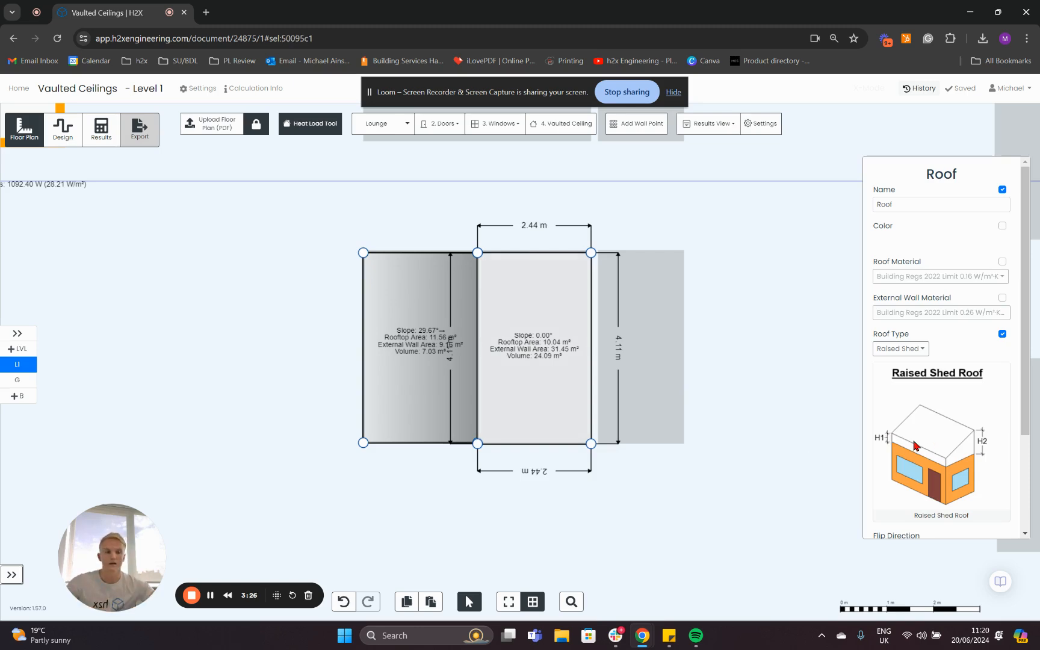
{"action": "scroll", "coordinate": [914, 470], "scroll_direction": "down", "scroll_amount": 2}
{"action": "scroll", "coordinate": [916, 502], "scroll_direction": "down", "scroll_amount": 1}
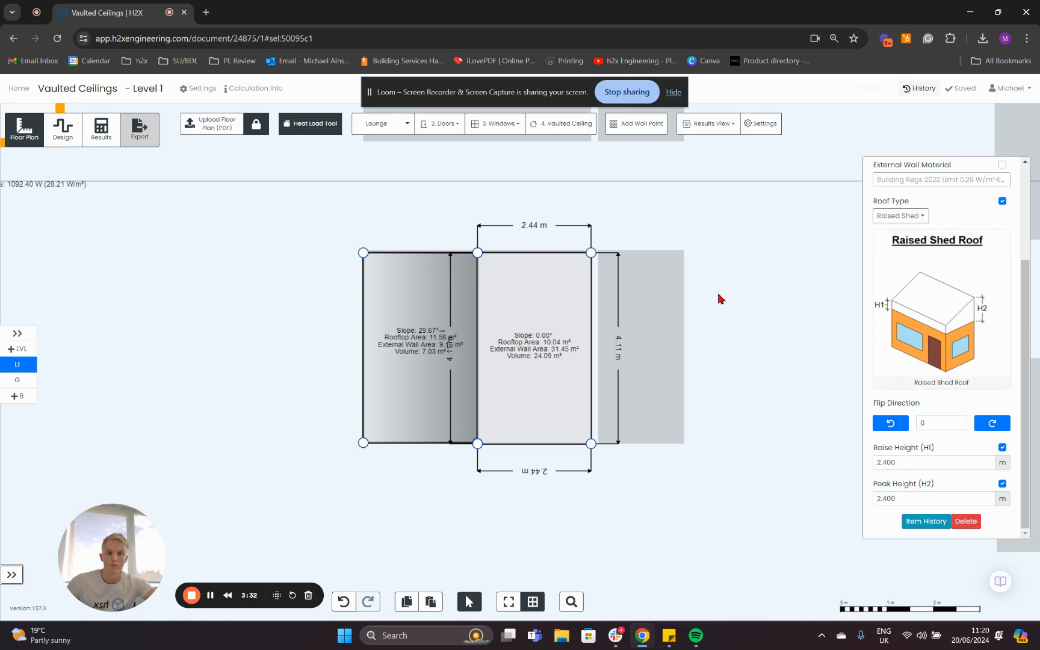
{"action": "left_click", "coordinate": [793, 292]}
{"action": "left_click", "coordinate": [30, 381]}
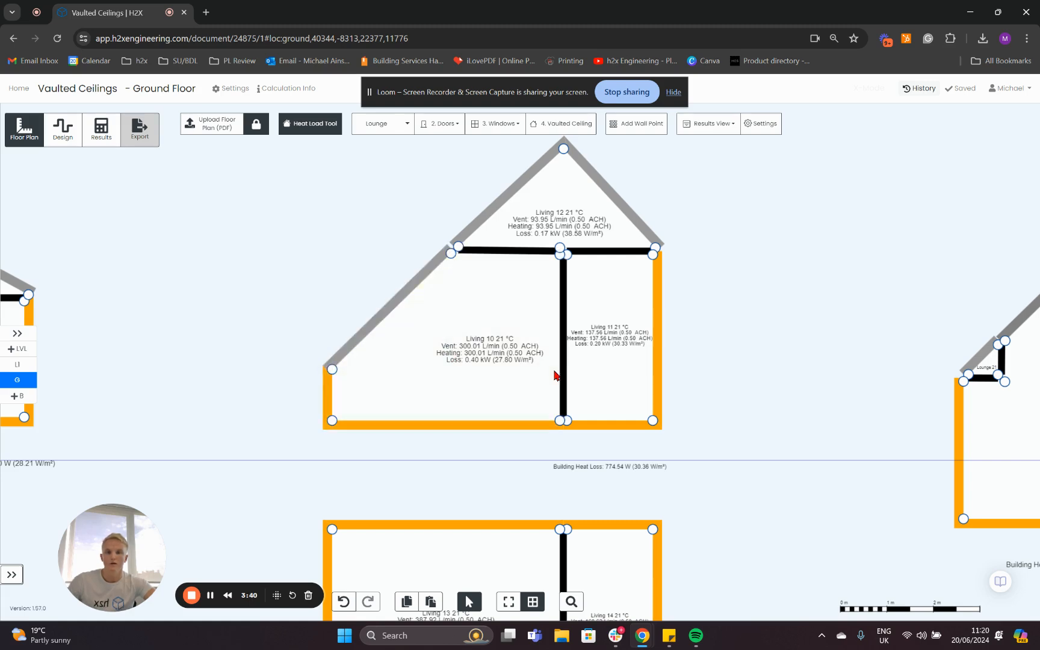
Include Room Volume in the displayed results for the larger and smaller rooms of the plan below the steep-roofed section.
{"action": "left_click_drag", "start_coordinate": [712, 471], "coordinate": [715, 290]}
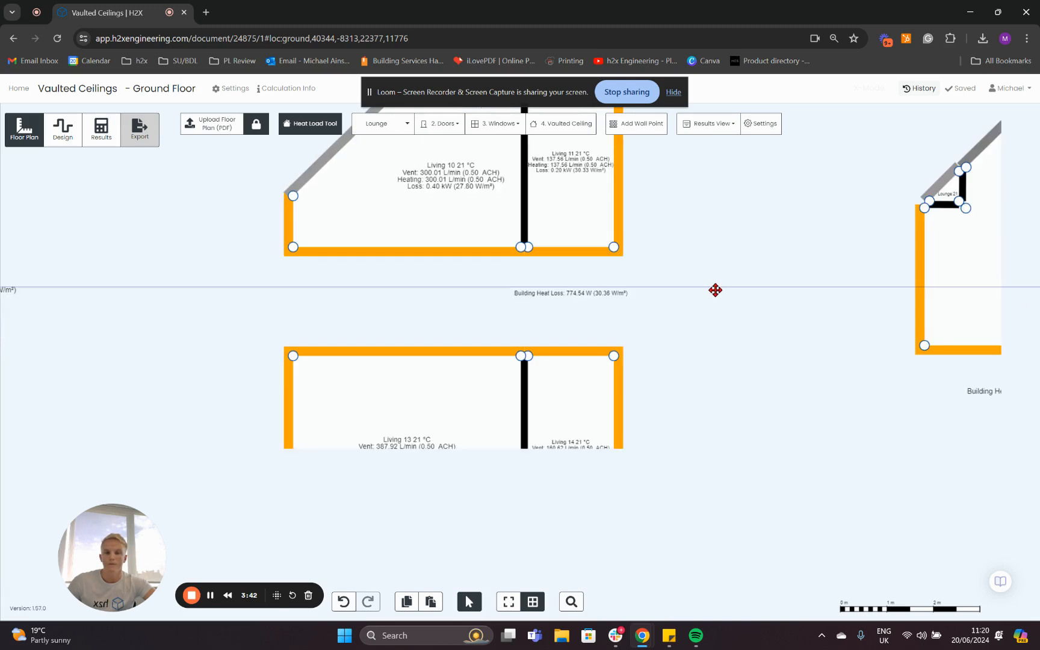
{"action": "scroll", "coordinate": [431, 396], "scroll_direction": "up", "scroll_amount": 5}
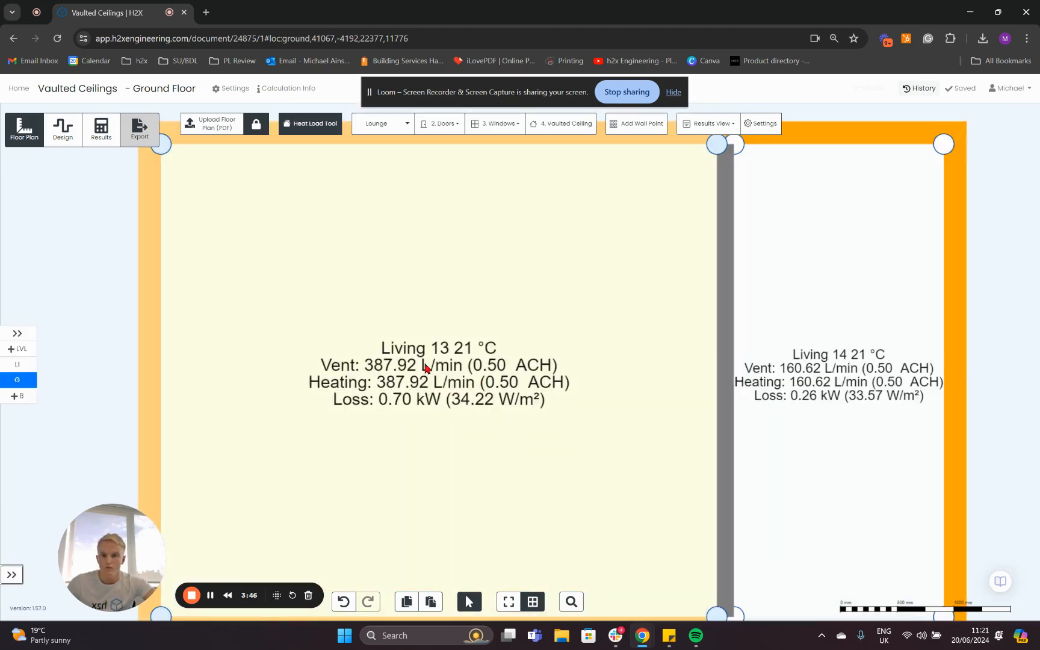
{"action": "scroll", "coordinate": [424, 366], "scroll_direction": "down", "scroll_amount": 2}
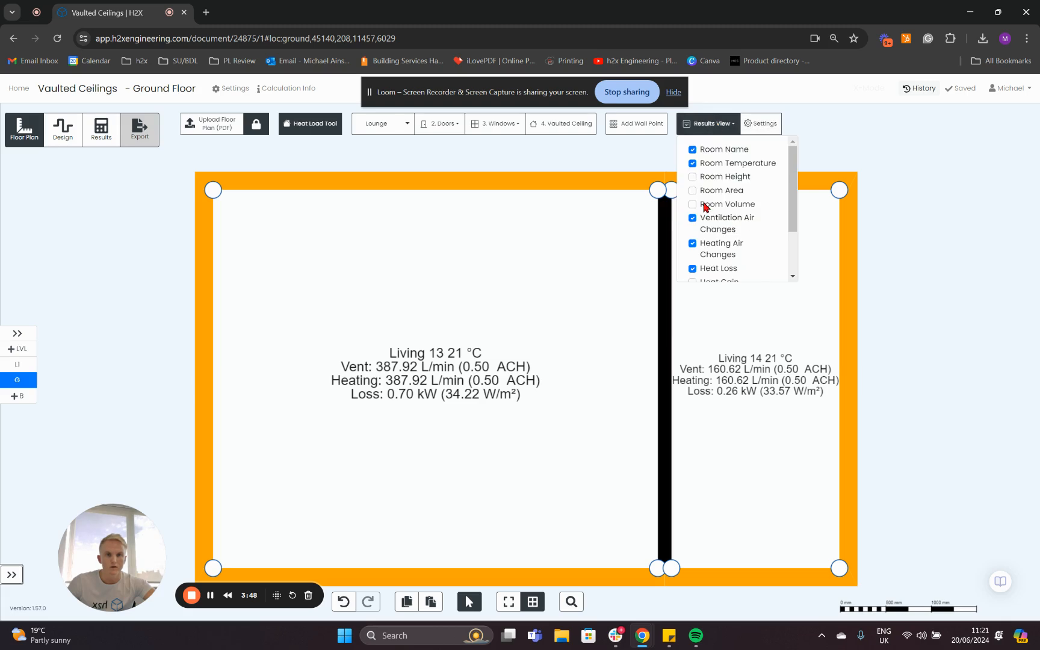
{"action": "left_click", "coordinate": [692, 204]}
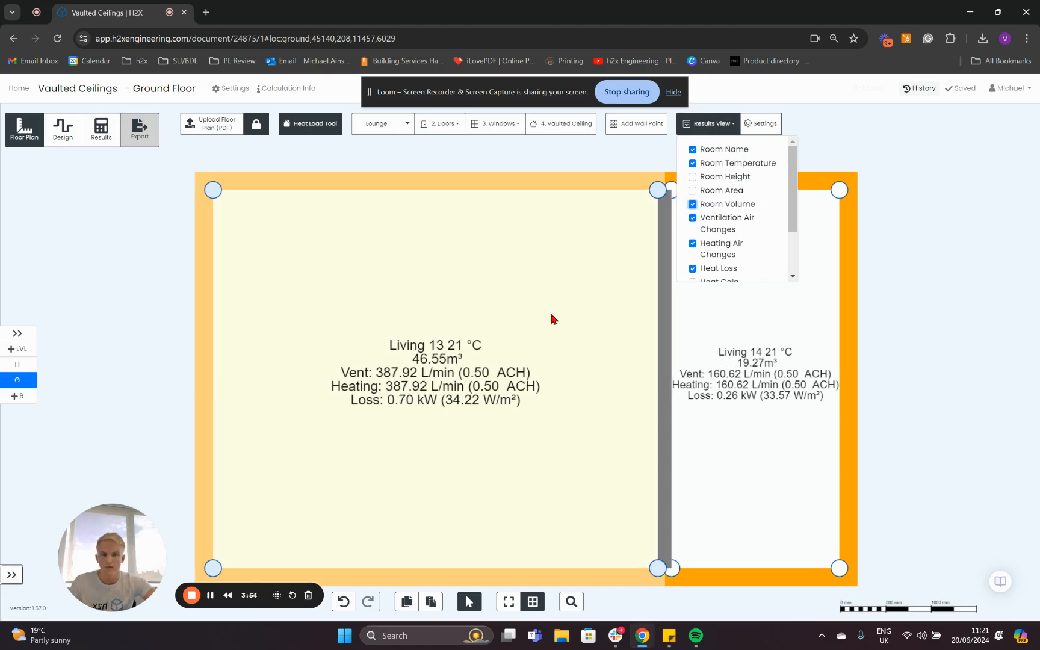
On Level 1, copy the shed roof from the previous plan and place it over the outer half of the next plan's larger room.
{"action": "scroll", "coordinate": [554, 319], "scroll_direction": "down", "scroll_amount": 8}
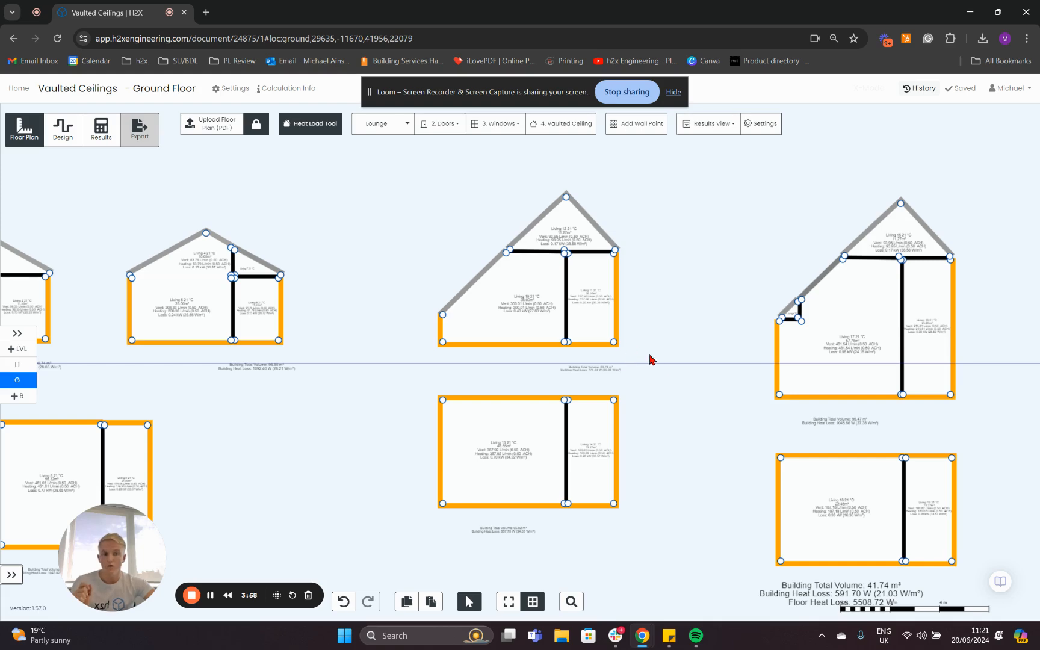
{"action": "left_click_drag", "start_coordinate": [690, 361], "coordinate": [431, 343]}
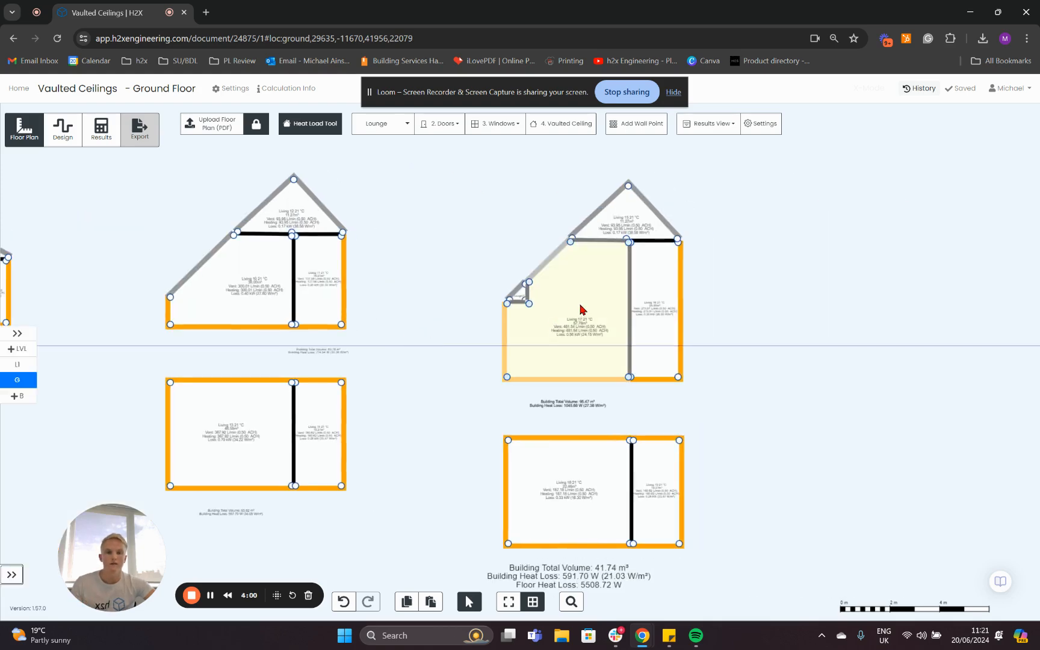
{"action": "scroll", "coordinate": [761, 316], "scroll_direction": "up", "scroll_amount": 3}
{"action": "scroll", "coordinate": [457, 309], "scroll_direction": "up", "scroll_amount": 2}
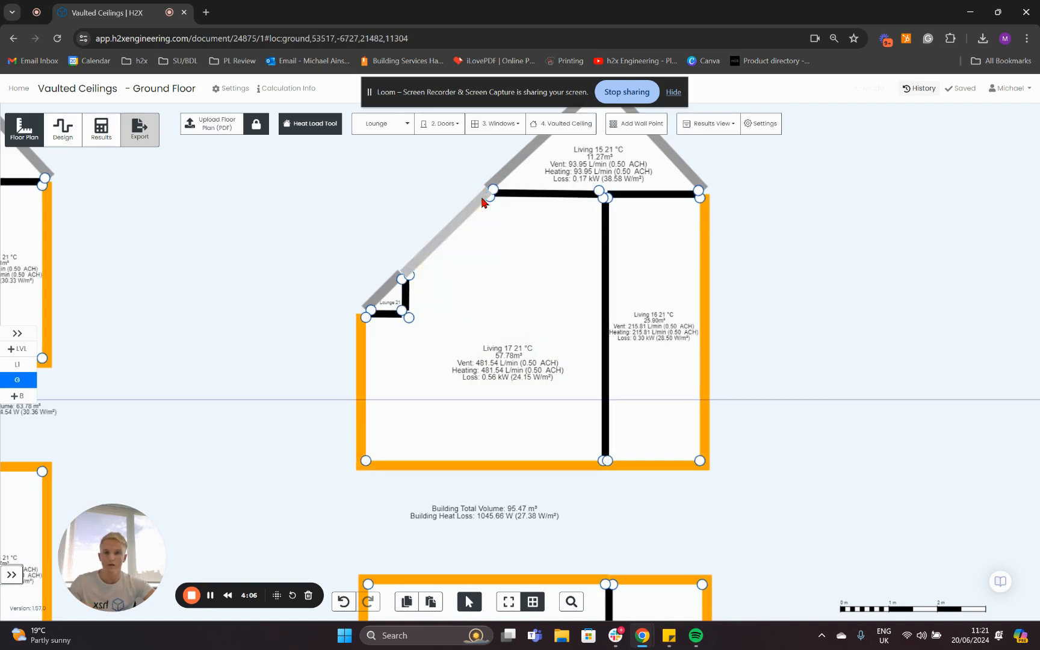
{"action": "scroll", "coordinate": [395, 307], "scroll_direction": "down", "scroll_amount": 3}
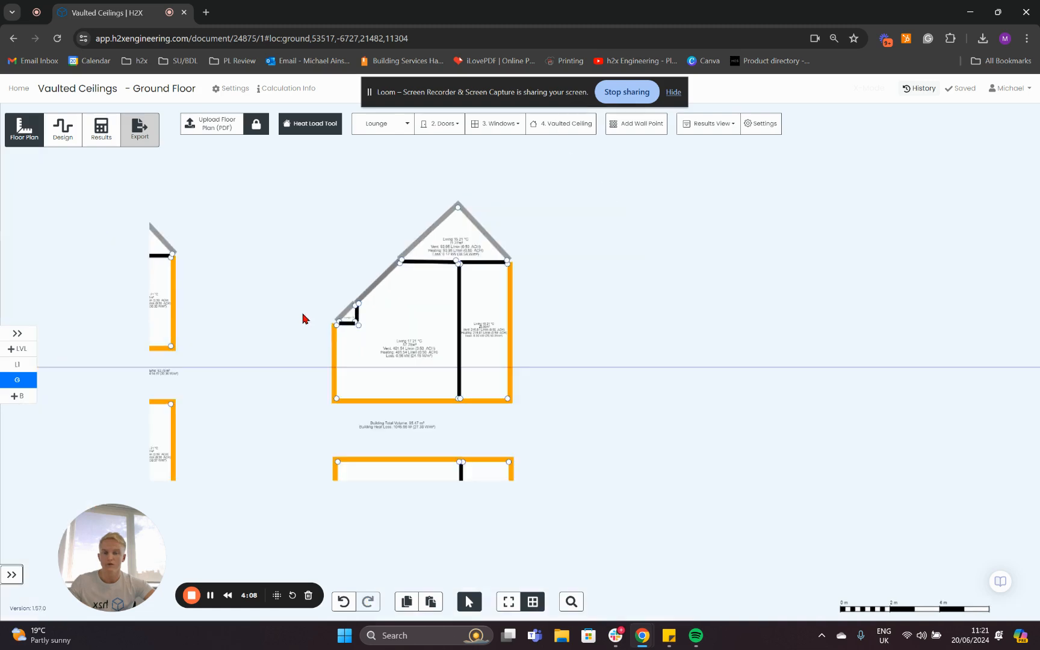
{"action": "left_click", "coordinate": [15, 367]}
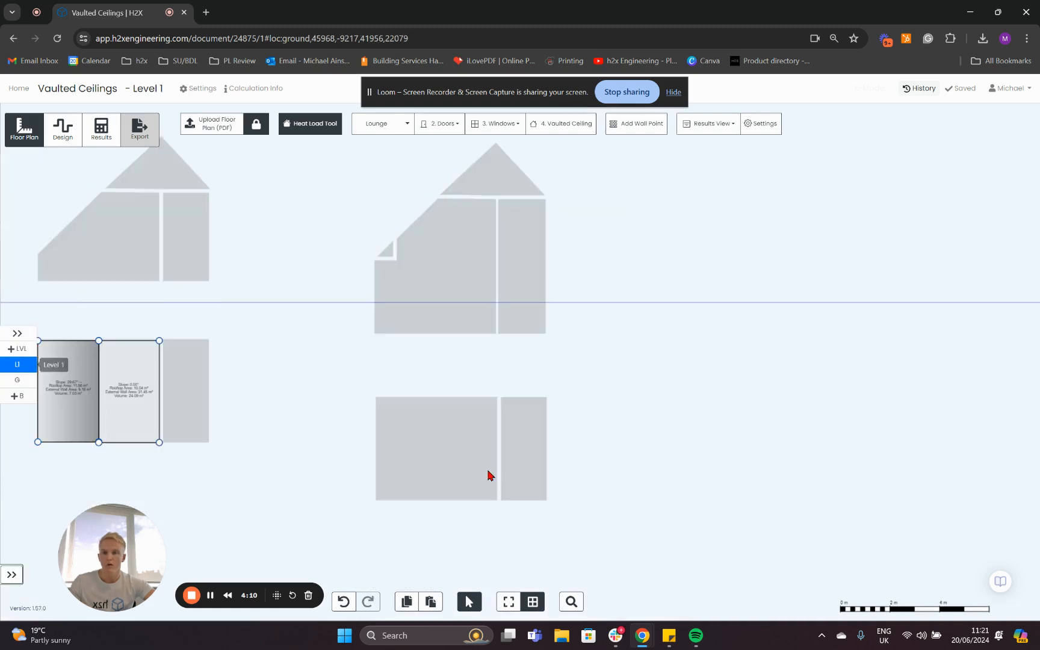
{"action": "left_click_drag", "start_coordinate": [228, 501], "coordinate": [304, 432]}
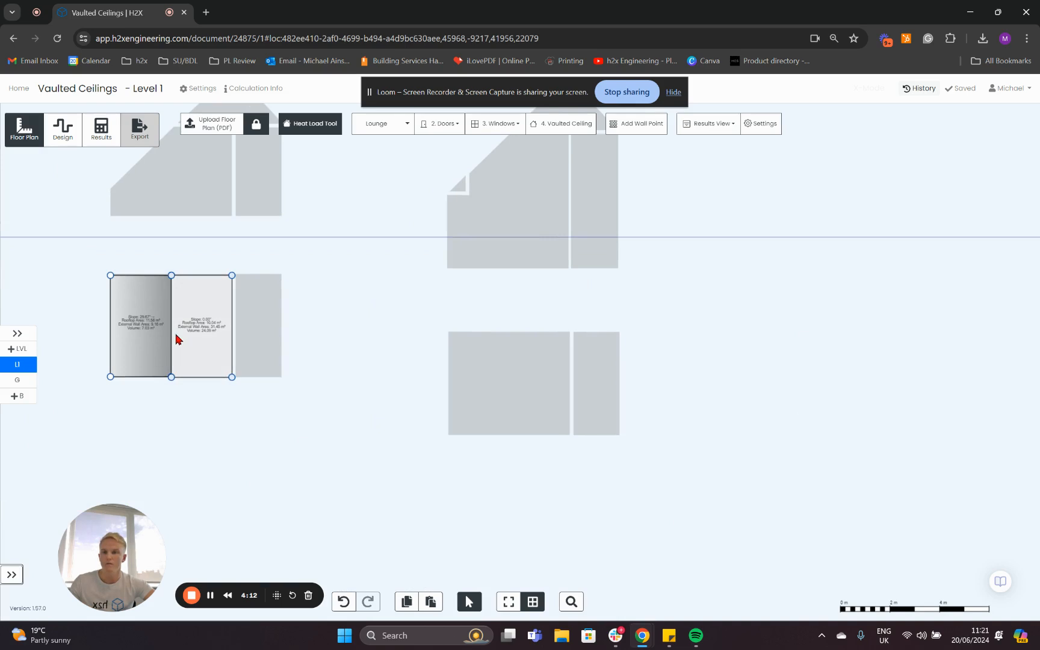
{"action": "left_click", "coordinate": [142, 340]}
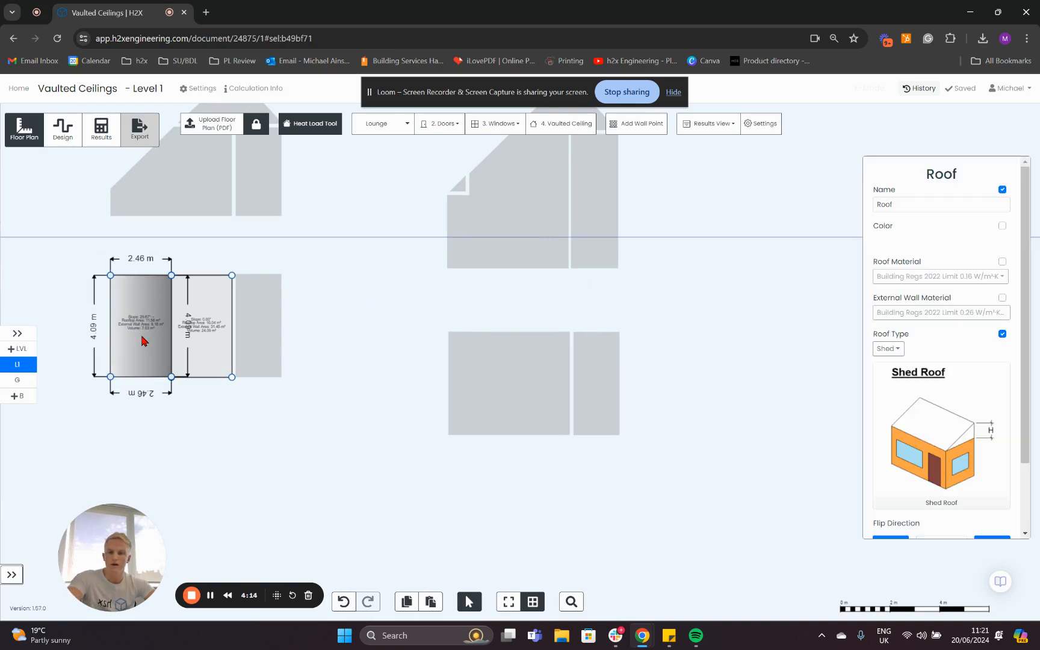
{"action": "key", "text": "ctrl+a"}
{"action": "left_click_drag", "start_coordinate": [155, 355], "coordinate": [494, 423]}
{"action": "left_click", "coordinate": [248, 452]}
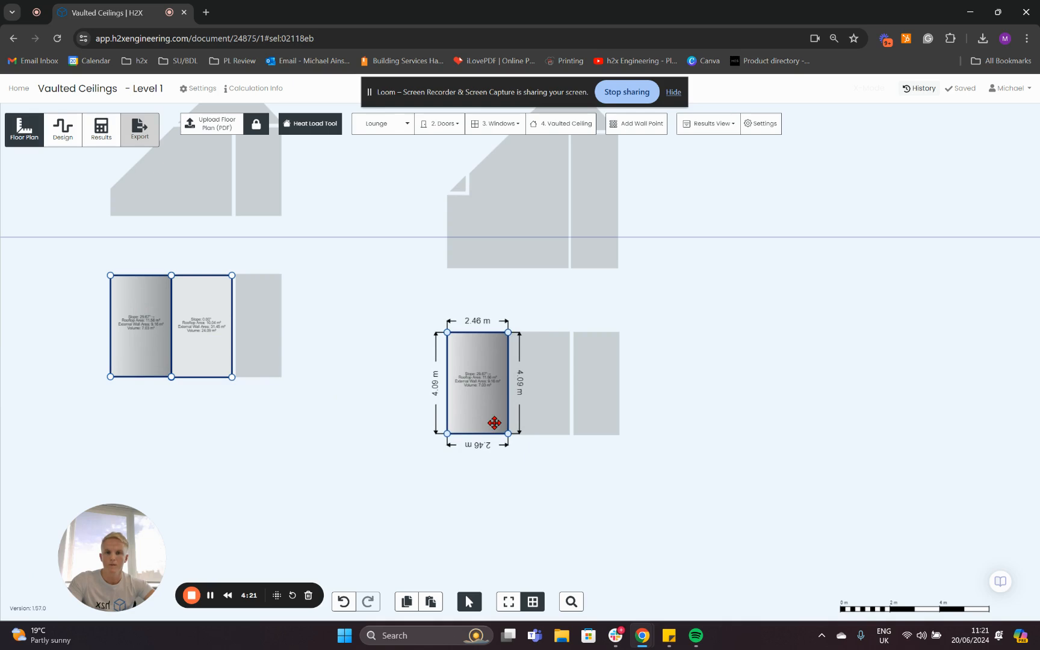
{"action": "left_click", "coordinate": [351, 463]}
On the ground floor, examine the section's large sloped-side room and the small triangular lounge at its eaves.
{"action": "scroll", "coordinate": [503, 469], "scroll_direction": "up", "scroll_amount": 5}
{"action": "left_click_drag", "start_coordinate": [557, 480], "coordinate": [522, 530]}
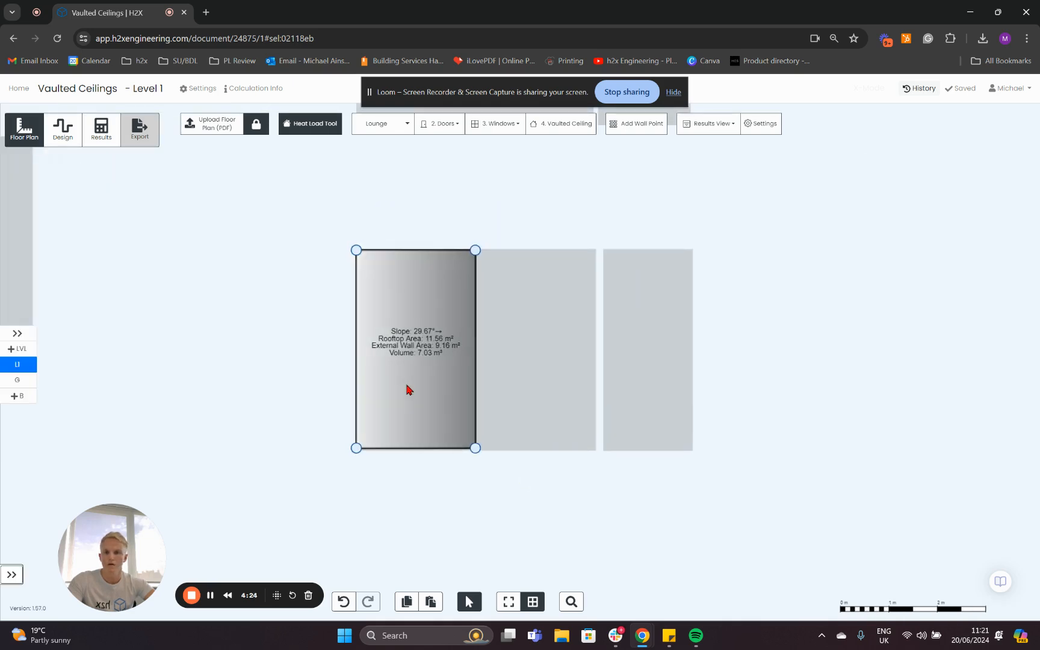
{"action": "left_click", "coordinate": [18, 380]}
{"action": "scroll", "coordinate": [220, 515], "scroll_direction": "up", "scroll_amount": 5}
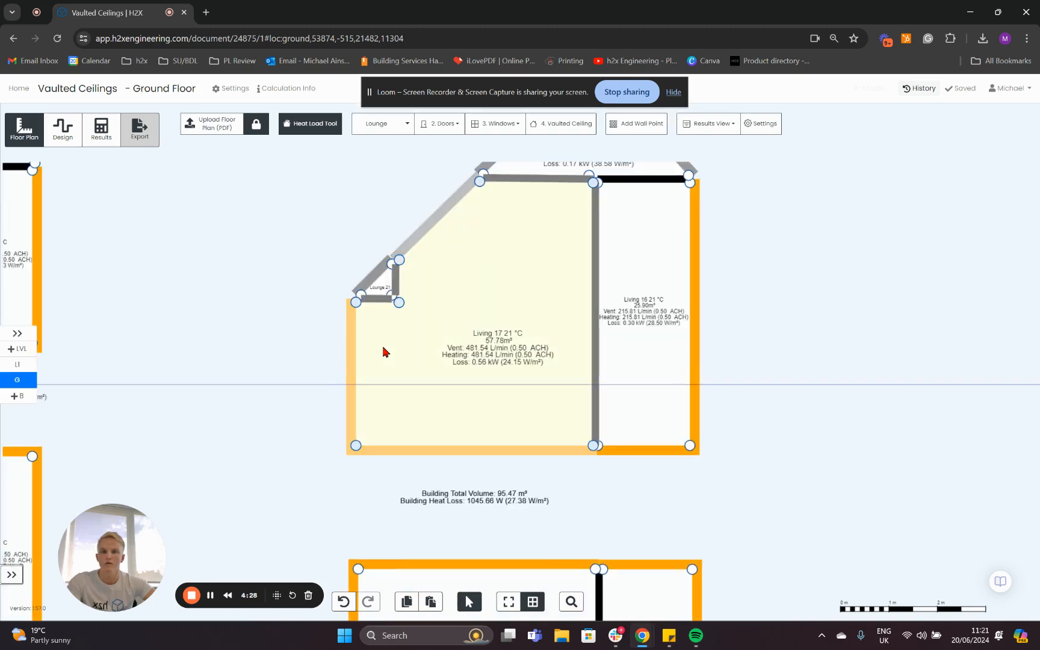
{"action": "left_click", "coordinate": [385, 323]}
{"action": "scroll", "coordinate": [367, 289], "scroll_direction": "up", "scroll_amount": 5}
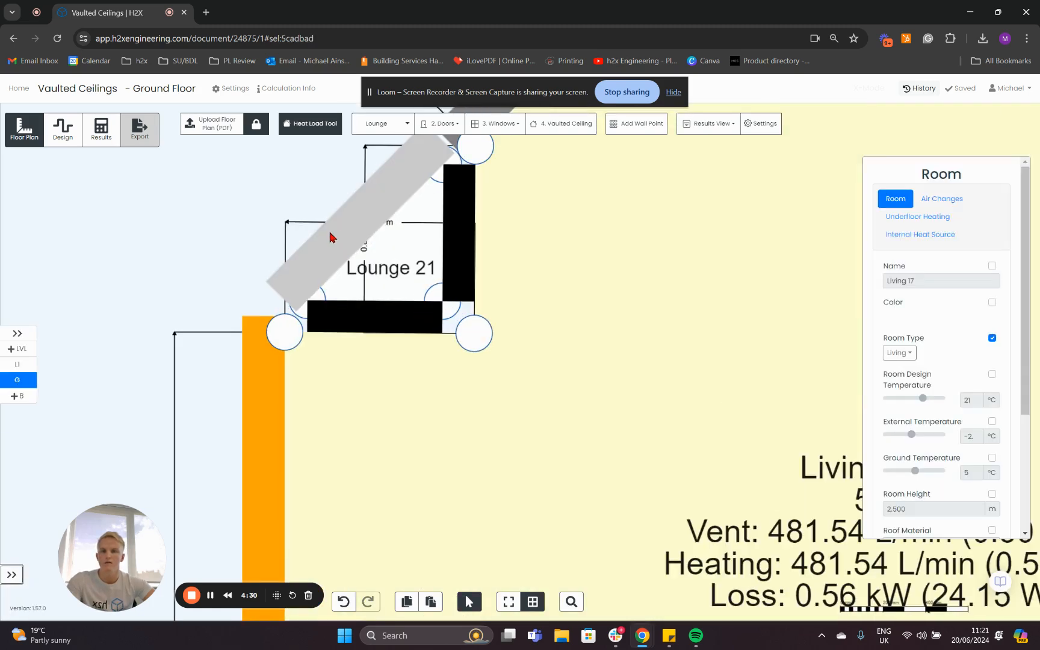
{"action": "scroll", "coordinate": [220, 332], "scroll_direction": "down", "scroll_amount": 5}
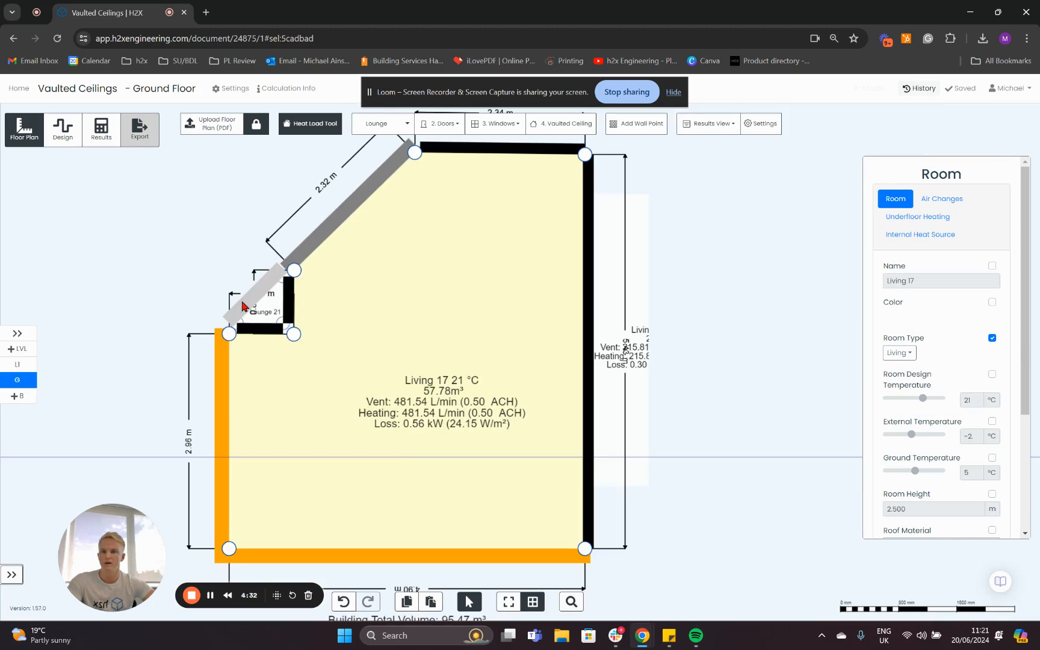
{"action": "left_click_drag", "start_coordinate": [161, 373], "coordinate": [185, 236]}
{"action": "scroll", "coordinate": [254, 475], "scroll_direction": "down", "scroll_amount": 1}
{"action": "left_click_drag", "start_coordinate": [287, 494], "coordinate": [361, 322]}
On Level 1, narrow the copied shed roof by moving its outer edge inward by the width of the small triangular lounge.
{"action": "left_click", "coordinate": [17, 364]}
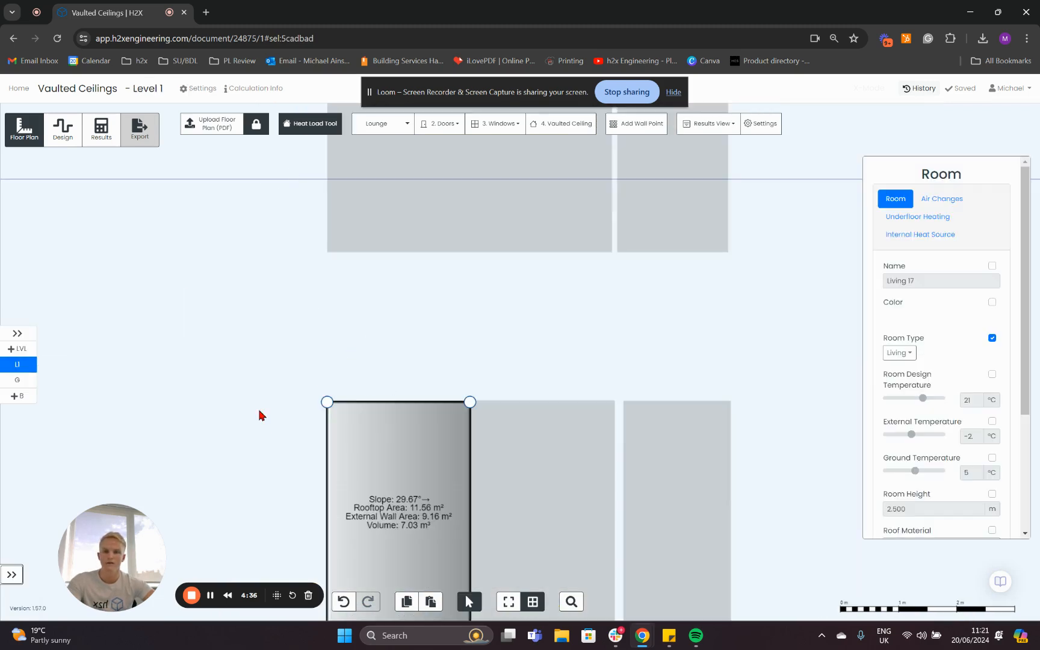
{"action": "left_click_drag", "start_coordinate": [260, 413], "coordinate": [274, 303]}
{"action": "scroll", "coordinate": [301, 306], "scroll_direction": "up", "scroll_amount": 4}
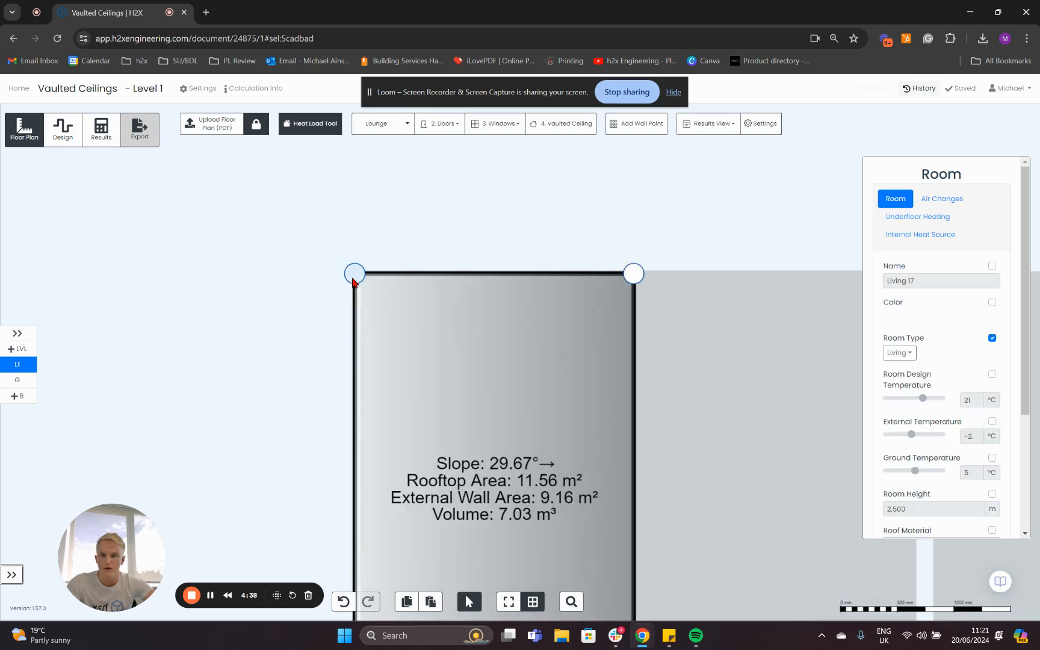
{"action": "left_click_drag", "start_coordinate": [353, 279], "coordinate": [463, 271]}
{"action": "scroll", "coordinate": [507, 244], "scroll_direction": "down", "scroll_amount": 5}
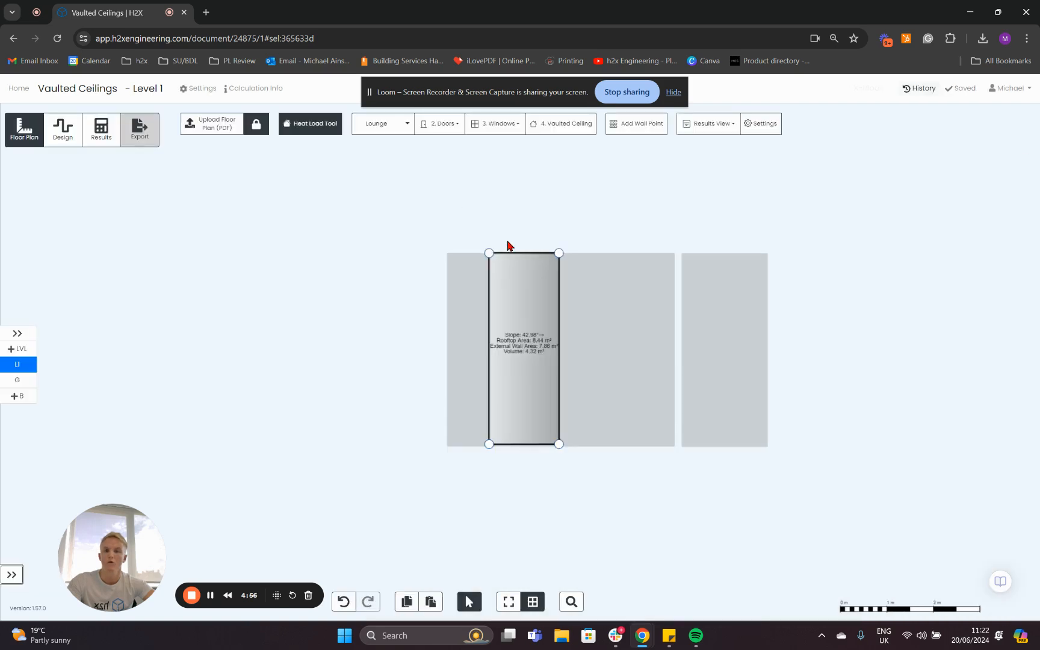
On the ground floor, examine the wall dimensions around the small triangular lounge in the section above the plan.
{"action": "left_click", "coordinate": [24, 380]}
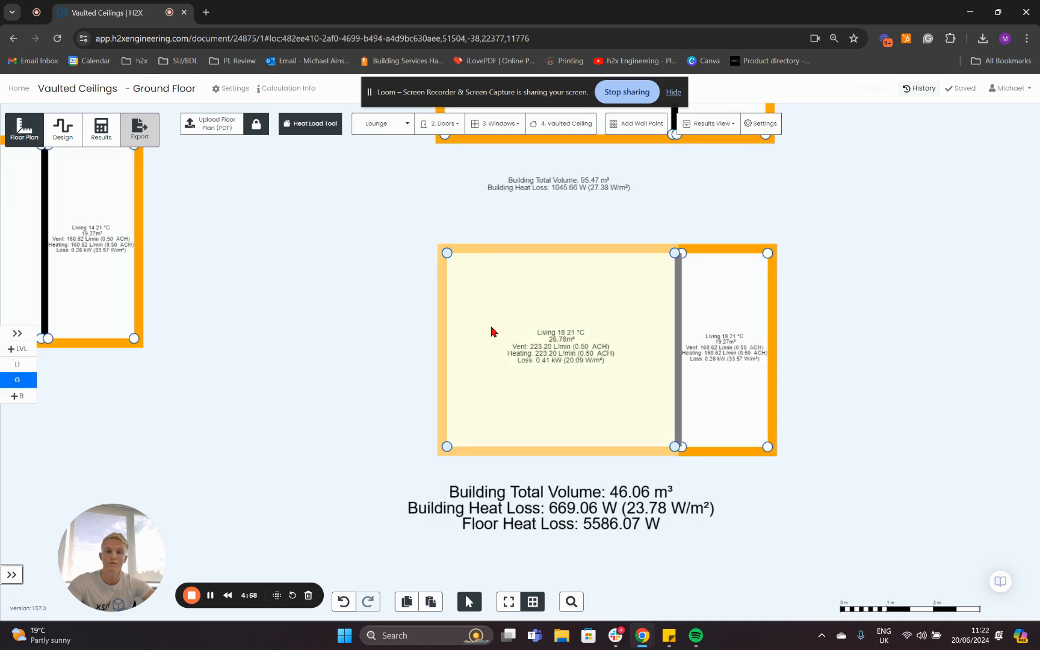
{"action": "scroll", "coordinate": [423, 258], "scroll_direction": "down", "scroll_amount": 4}
{"action": "scroll", "coordinate": [454, 271], "scroll_direction": "up", "scroll_amount": 3}
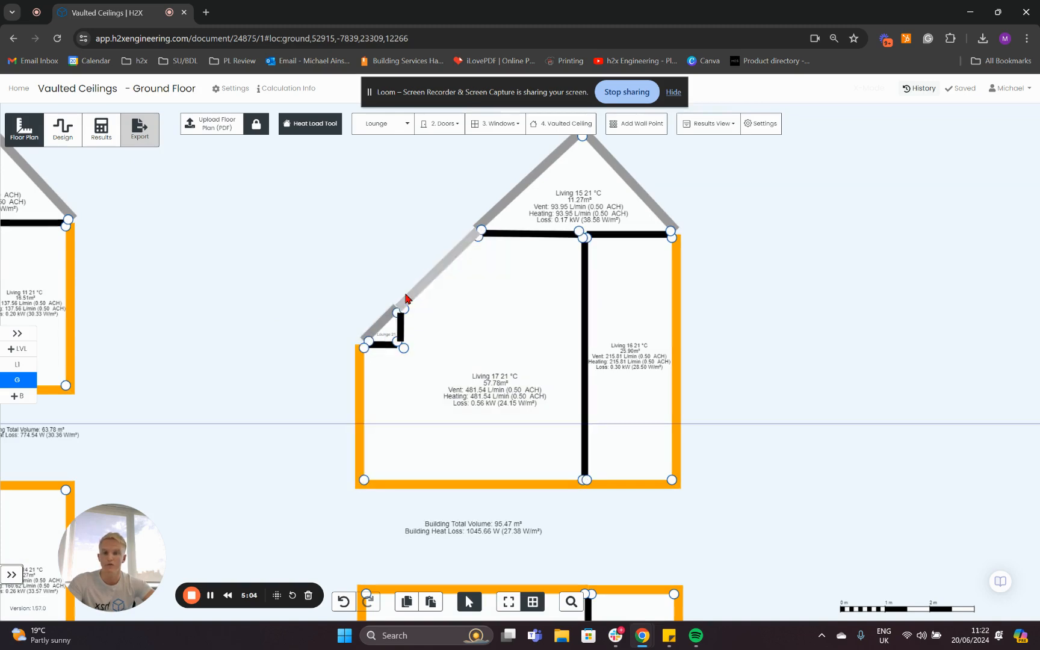
{"action": "scroll", "coordinate": [404, 324], "scroll_direction": "up", "scroll_amount": 4}
{"action": "left_click", "coordinate": [387, 328]}
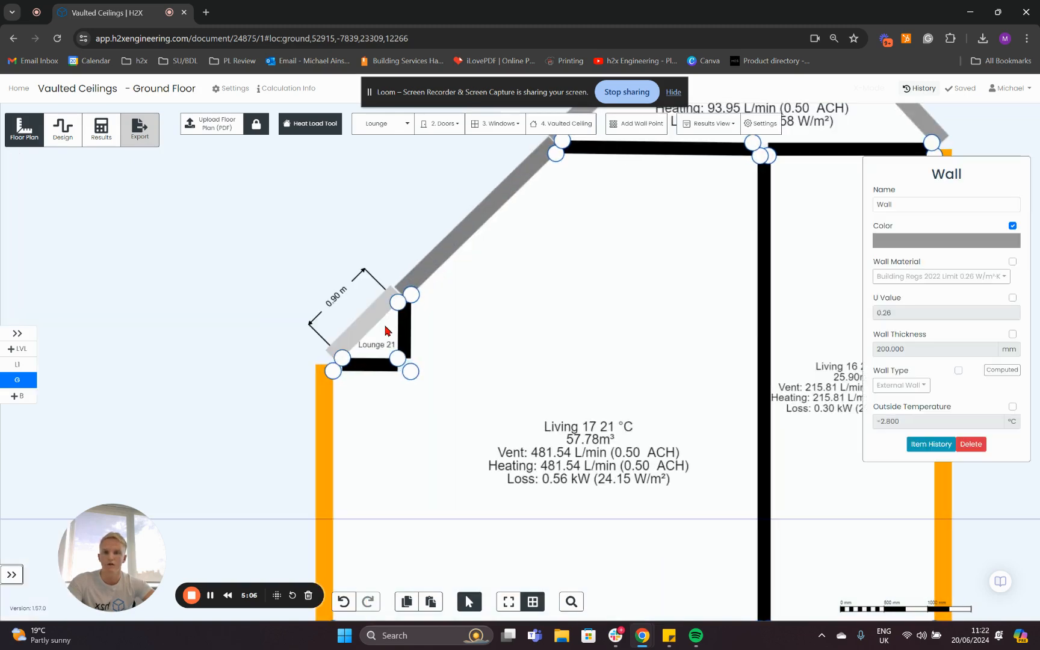
{"action": "scroll", "coordinate": [424, 293], "scroll_direction": "up", "scroll_amount": 1}
{"action": "left_click", "coordinate": [449, 342]}
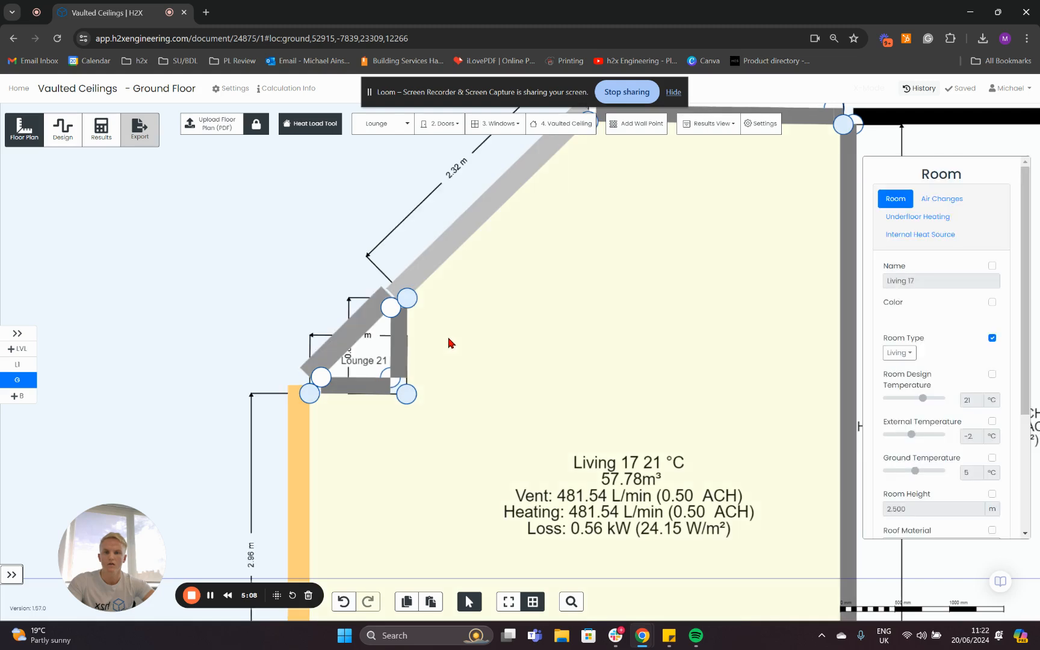
{"action": "scroll", "coordinate": [448, 340], "scroll_direction": "up", "scroll_amount": 1}
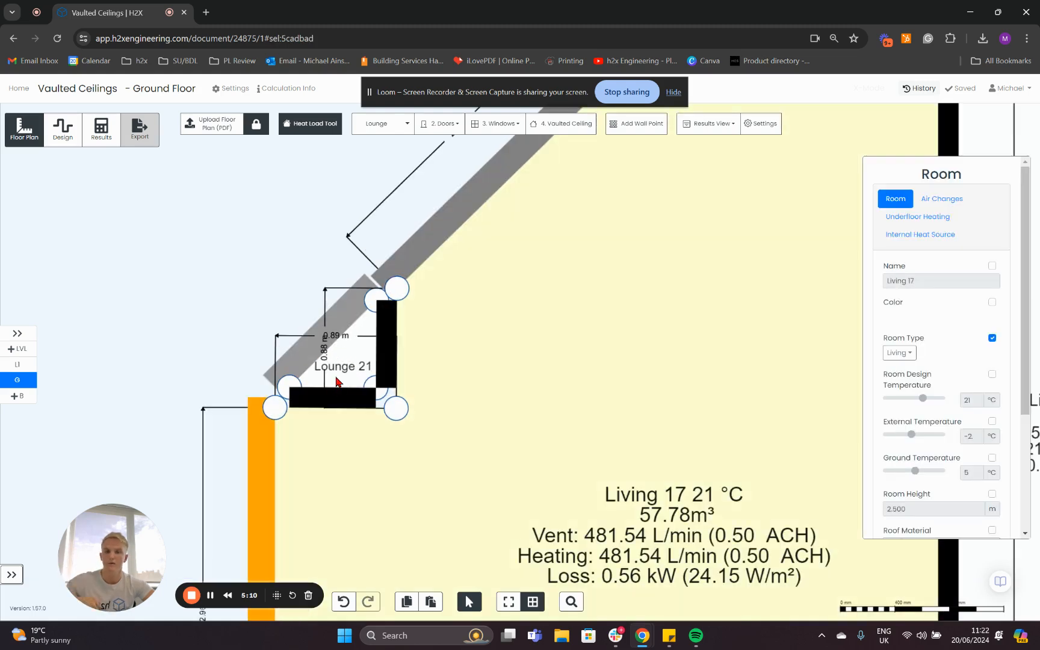
On Level 1, change the roof type of the narrowed shed roof to Raised Shed.
{"action": "left_click", "coordinate": [17, 365]}
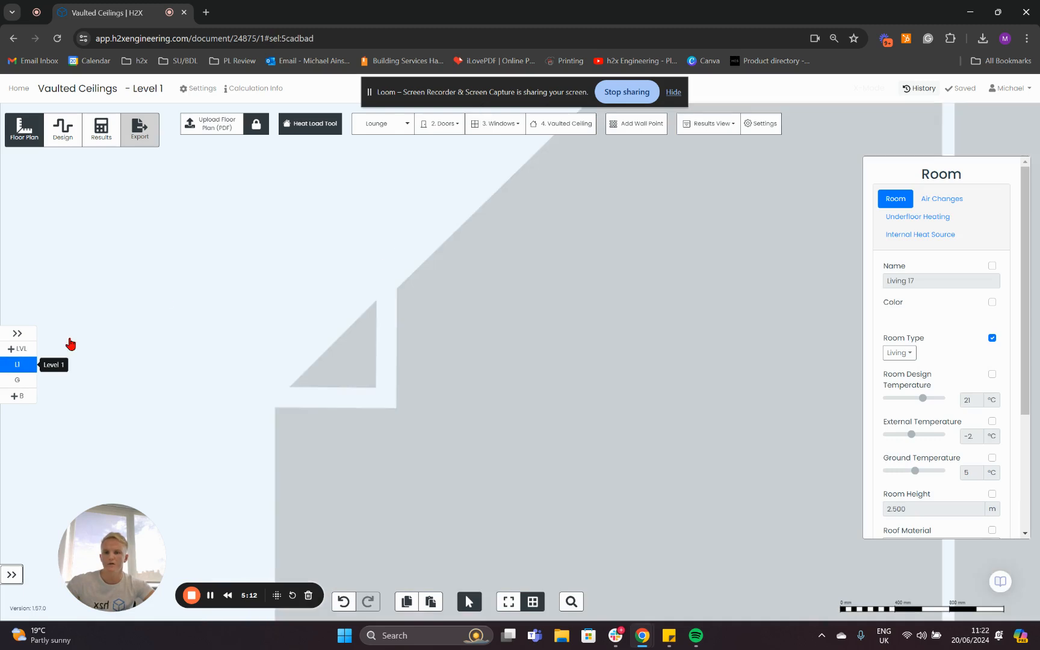
{"action": "left_click", "coordinate": [346, 429]}
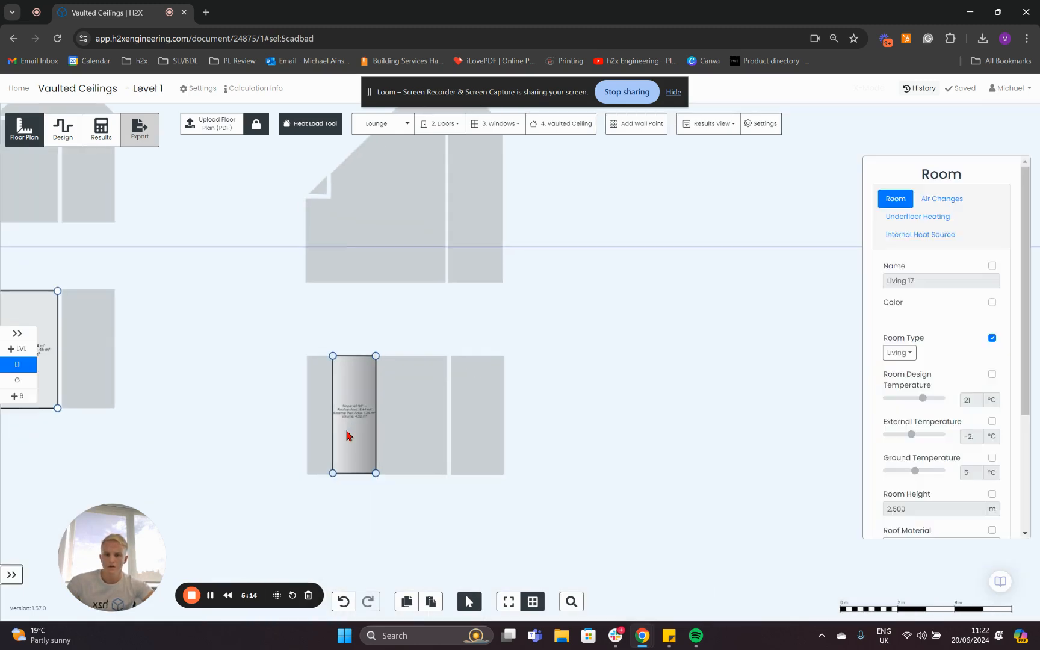
{"action": "left_click", "coordinate": [888, 349]}
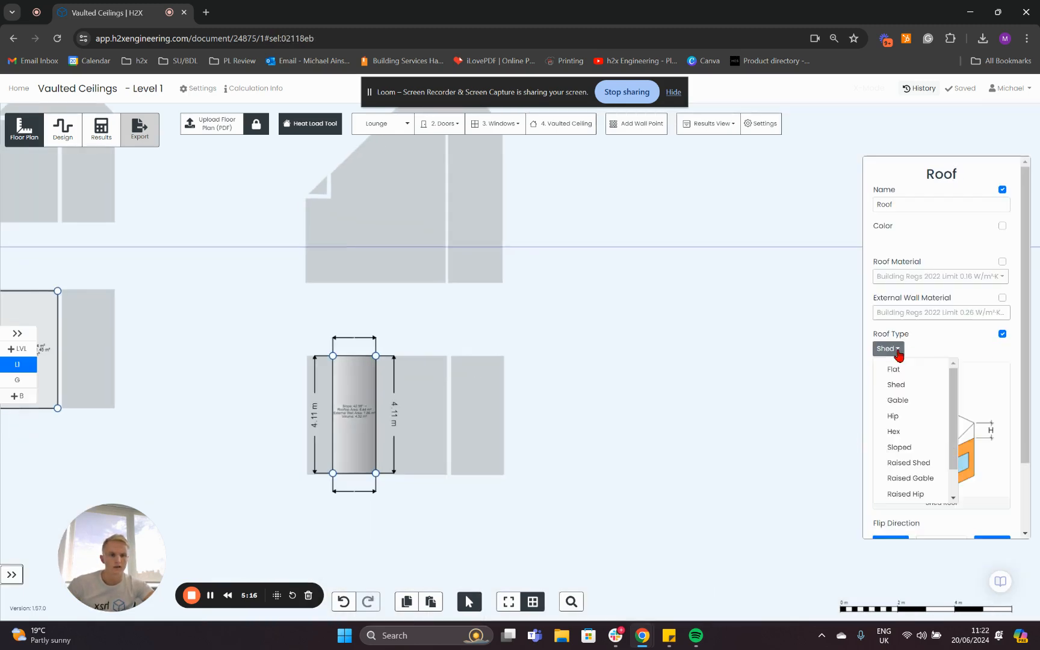
{"action": "scroll", "coordinate": [903, 422], "scroll_direction": "down", "scroll_amount": 1}
{"action": "left_click", "coordinate": [906, 429]}
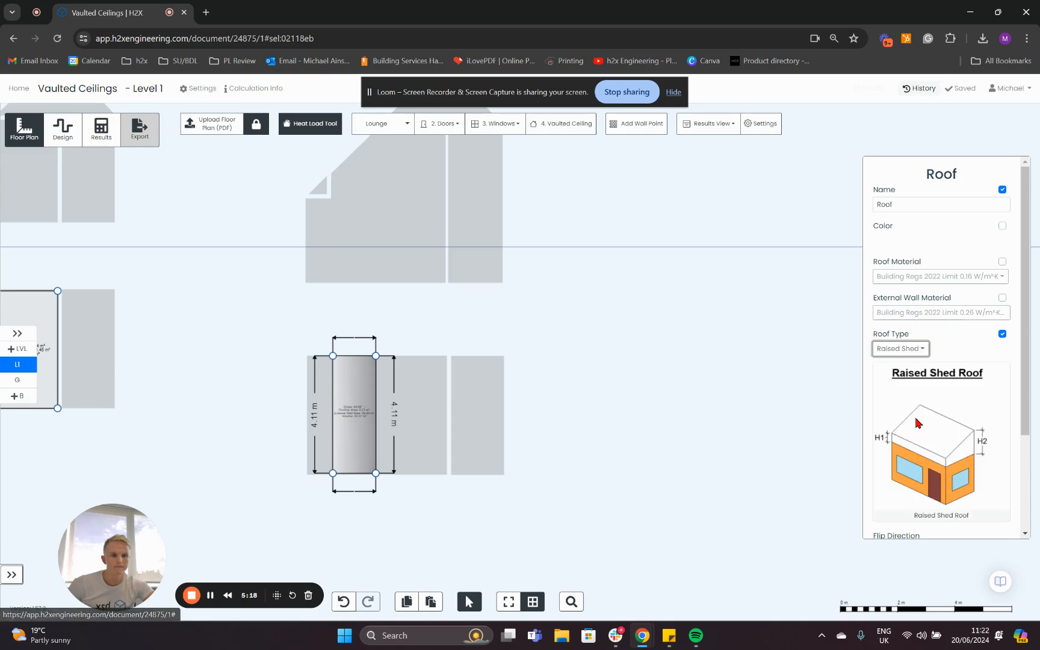
Set the narrowed raised shed roof's raise height (H1) to 0.89 m and its peak height (H2) to 1.4 m.
{"action": "scroll", "coordinate": [906, 451], "scroll_direction": "down", "scroll_amount": 3}
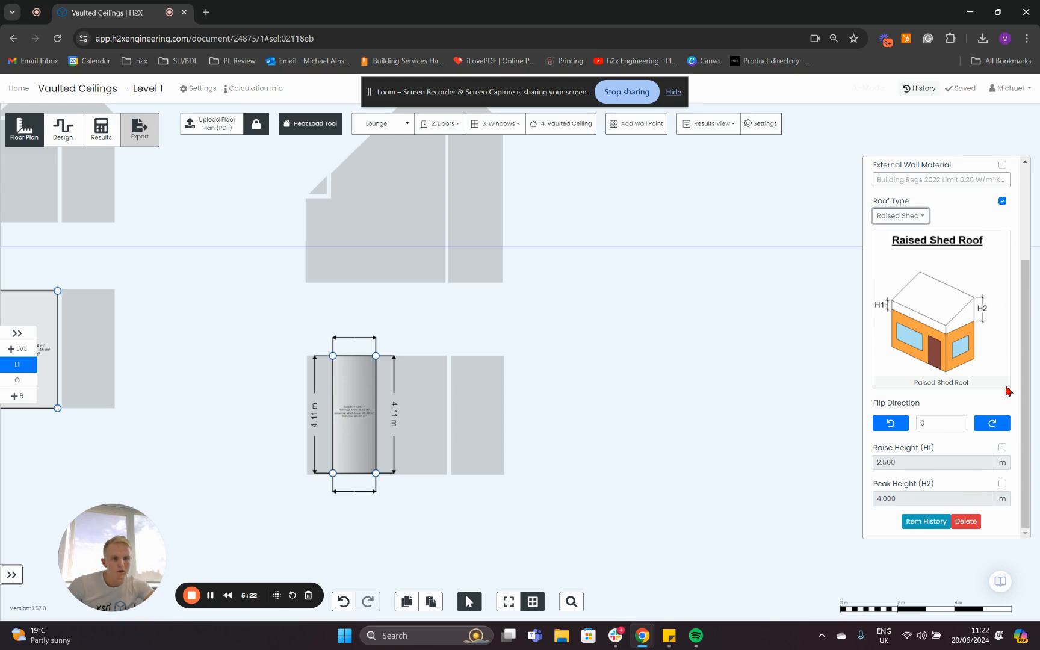
{"action": "left_click", "coordinate": [1002, 448]}
{"action": "left_click", "coordinate": [964, 459]}
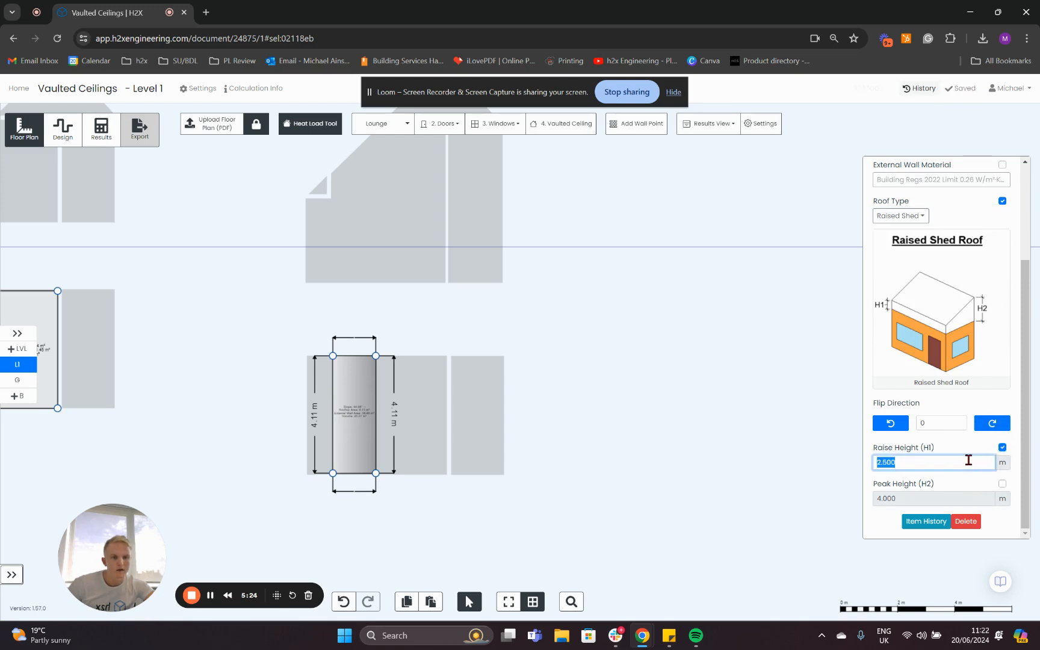
{"action": "key", "text": "BackSpace"}
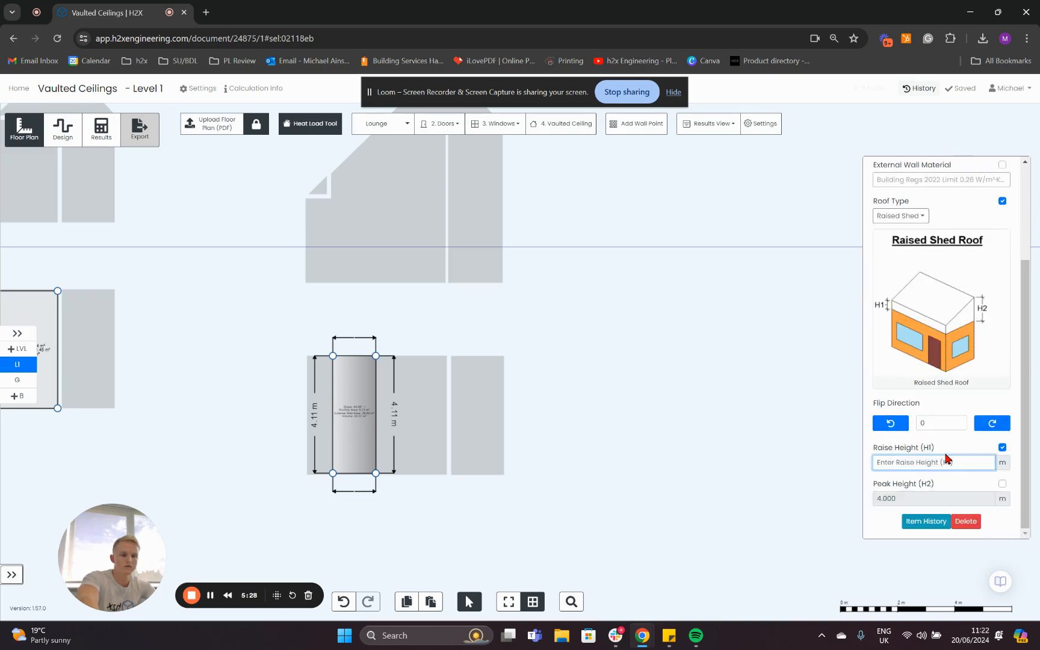
{"action": "key", "text": "Num_Lock"}
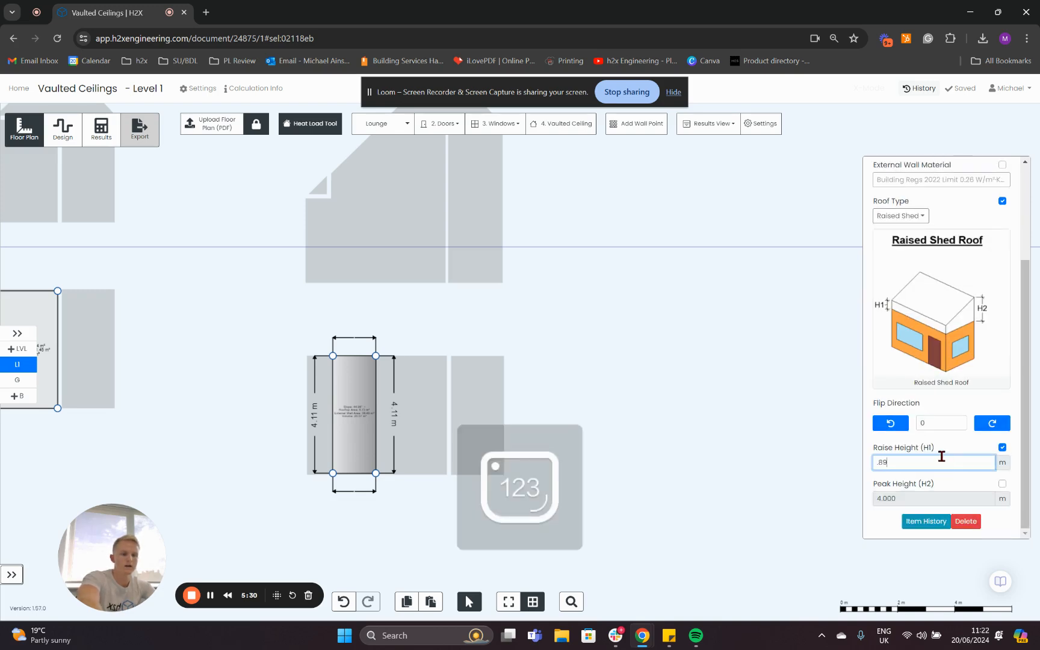
{"action": "type", "text": ".89"}
{"action": "left_click", "coordinate": [1002, 483]}
{"action": "left_click", "coordinate": [966, 499]}
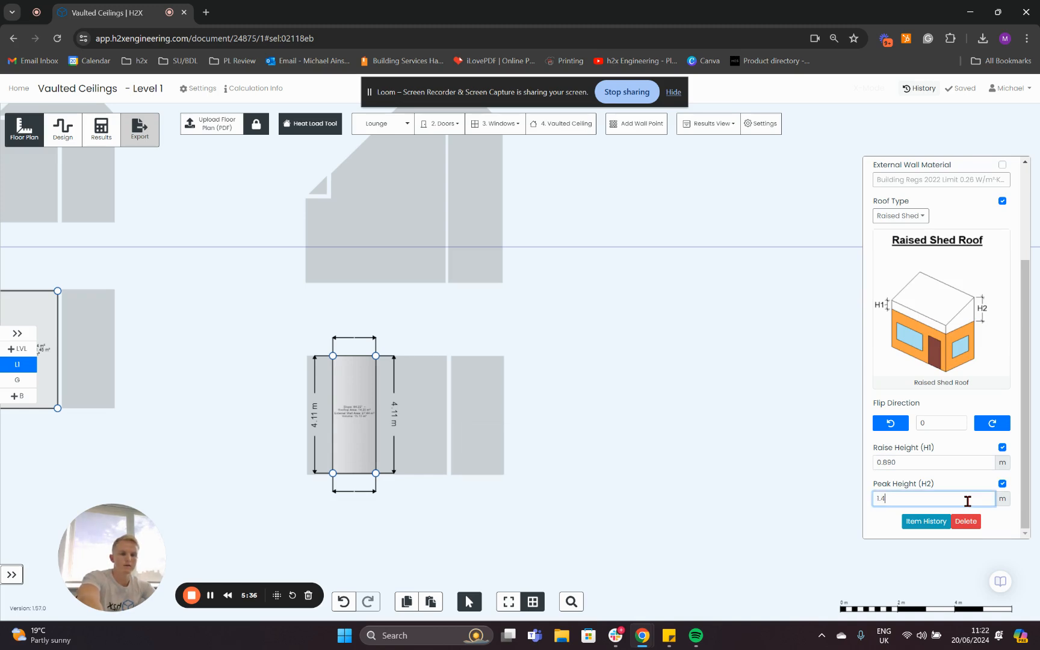
{"action": "left_click", "coordinate": [574, 471]}
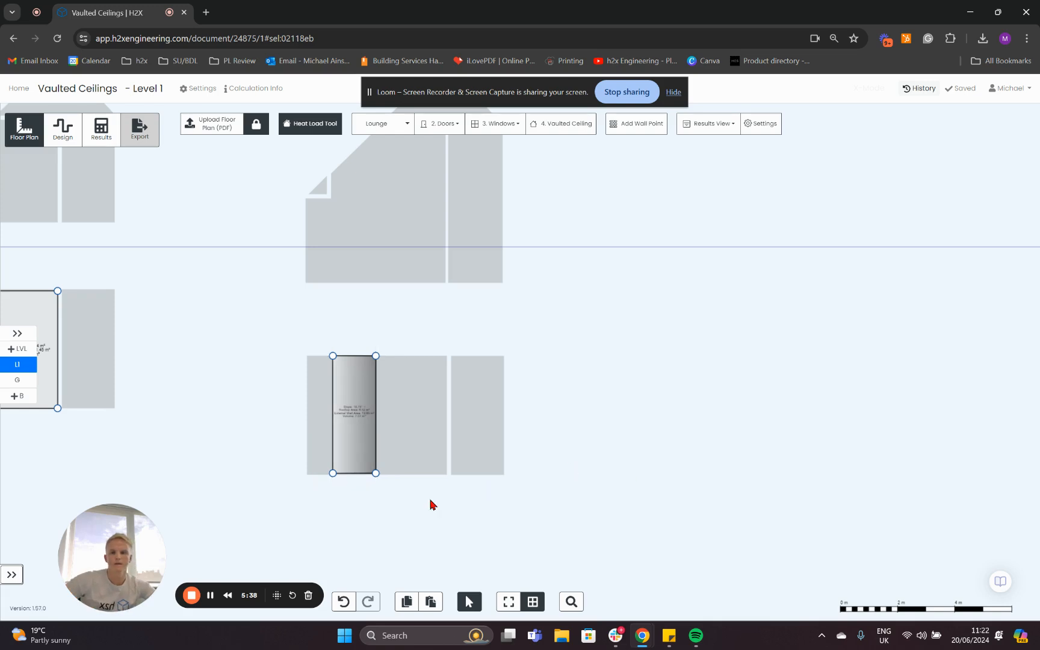
On Level 1, set the raise height (H1) and peak height (H2) of the 2.44 m wide raised shed roof to 1.4 m.
{"action": "left_click_drag", "start_coordinate": [430, 501], "coordinate": [753, 464]}
{"action": "left_click", "coordinate": [348, 303]}
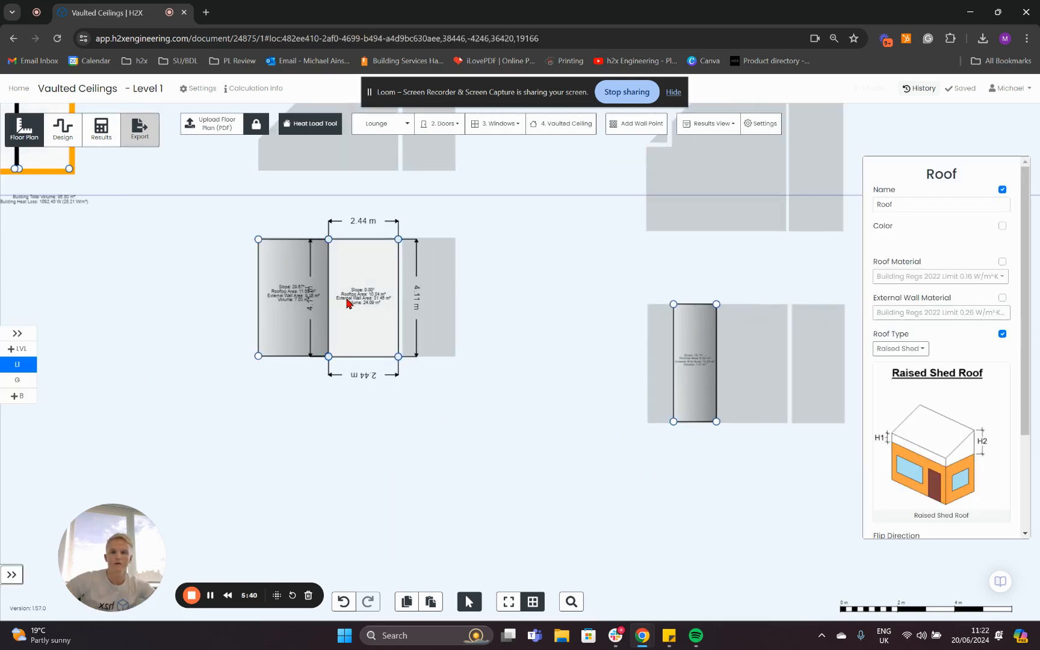
{"action": "scroll", "coordinate": [907, 424], "scroll_direction": "down", "scroll_amount": 2}
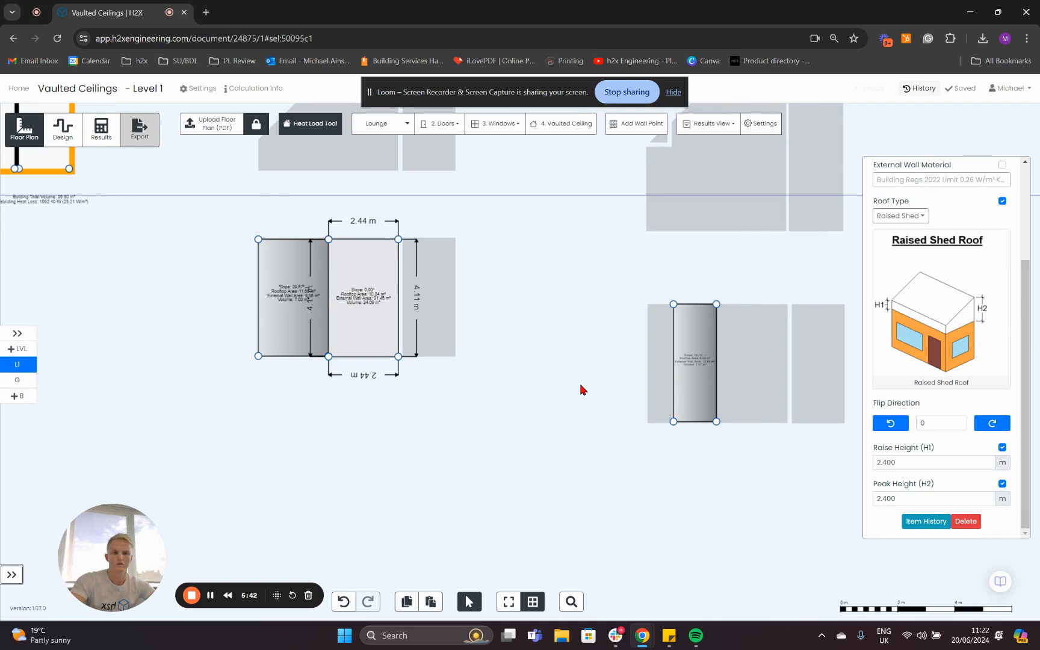
{"action": "left_click_drag", "start_coordinate": [488, 362], "coordinate": [454, 395]}
{"action": "scroll", "coordinate": [950, 447], "scroll_direction": "down", "scroll_amount": 2}
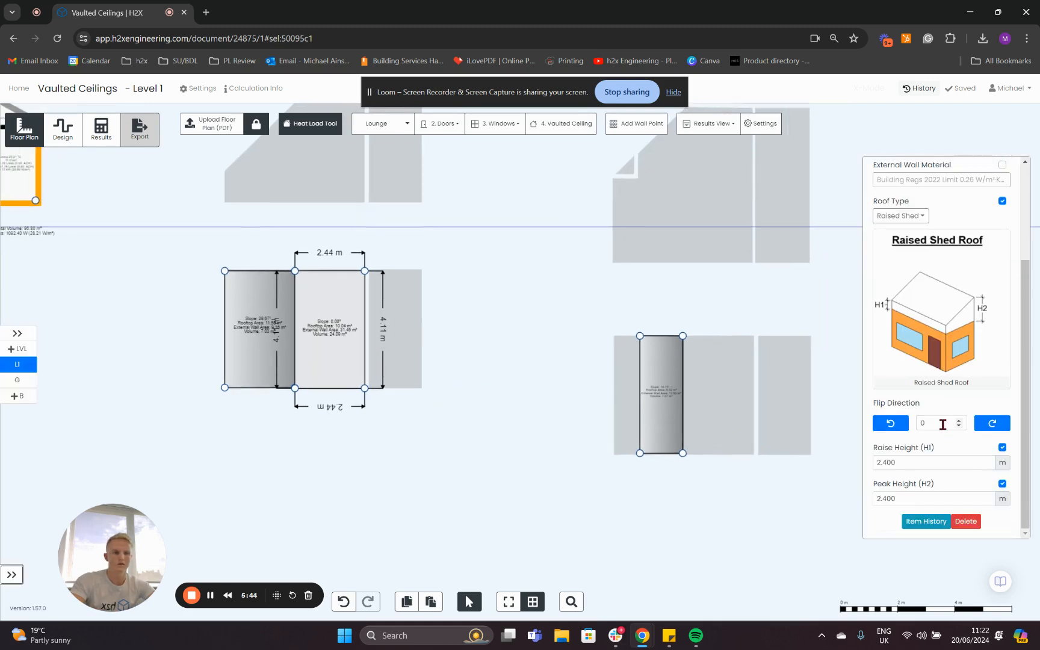
{"action": "left_click", "coordinate": [884, 462]}
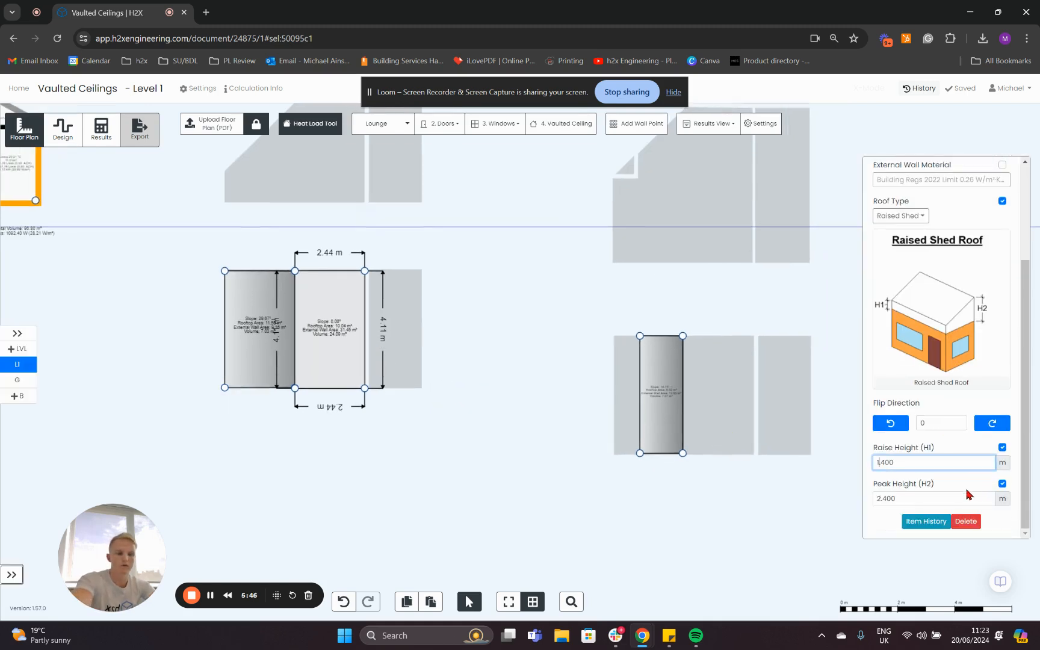
{"action": "left_click", "coordinate": [906, 506]}
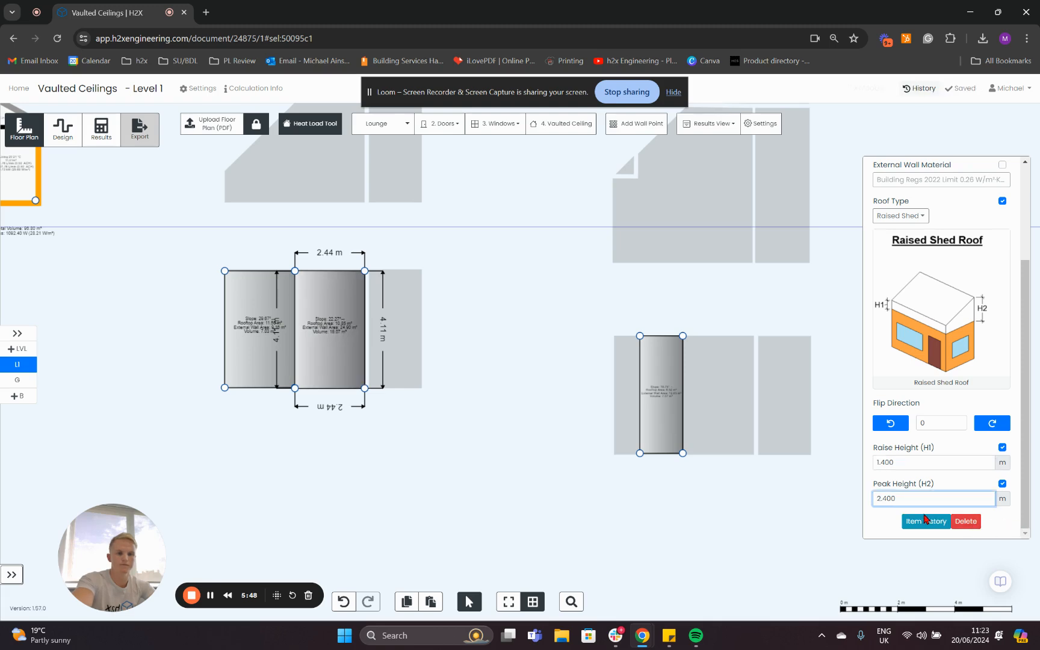
{"action": "left_click", "coordinate": [776, 514]}
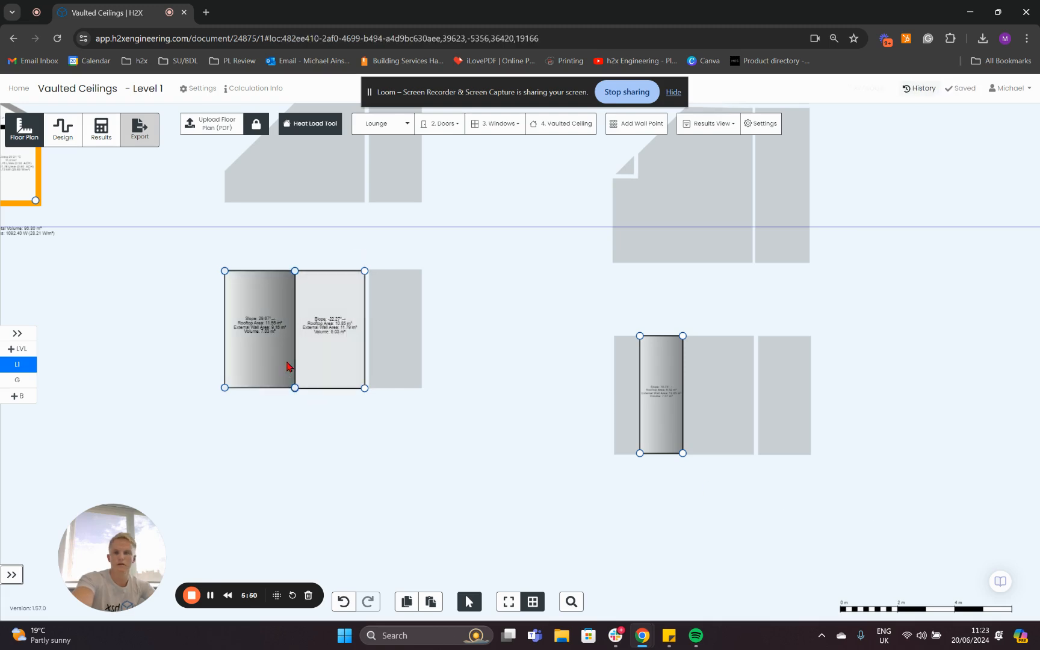
{"action": "left_click", "coordinate": [322, 369]}
{"action": "scroll", "coordinate": [907, 496], "scroll_direction": "down", "scroll_amount": 2}
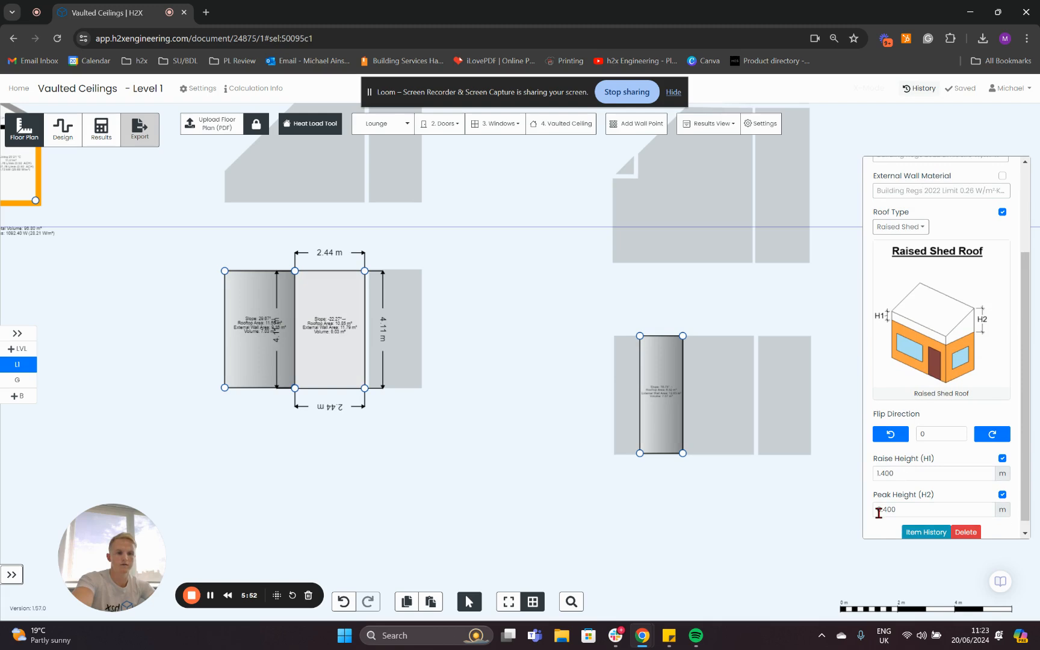
{"action": "left_click", "coordinate": [885, 510]}
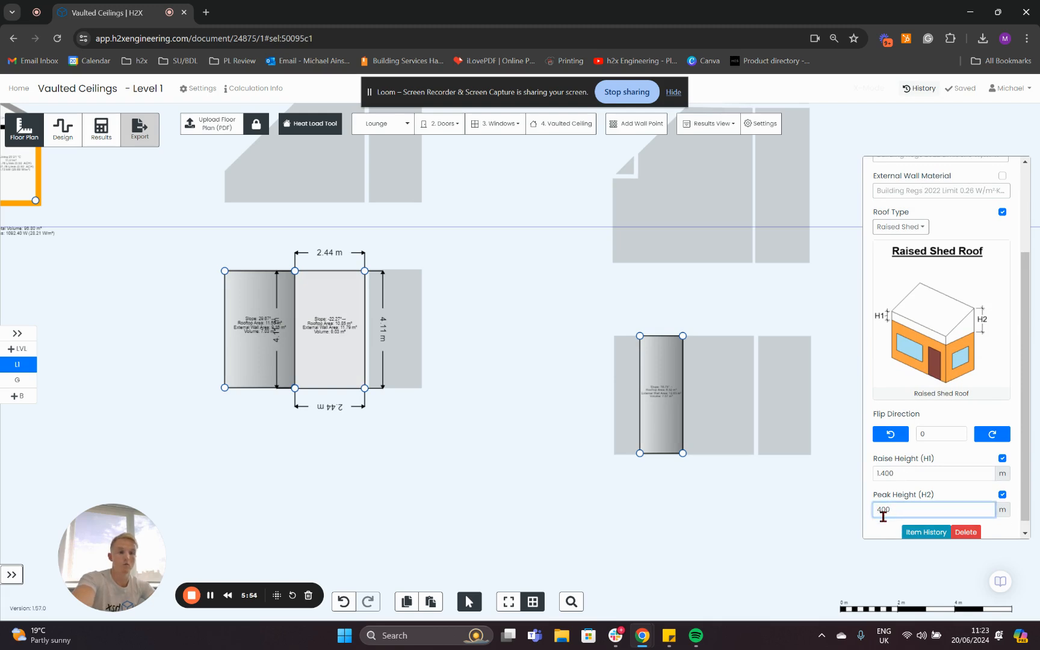
{"action": "left_click", "coordinate": [764, 515]}
Copy the flat 2.44 m wide roof and place the copy on the other building's plan, beside the narrowed raised shed roof.
{"action": "left_click", "coordinate": [238, 358]}
{"action": "scroll", "coordinate": [935, 408], "scroll_direction": "down", "scroll_amount": 2}
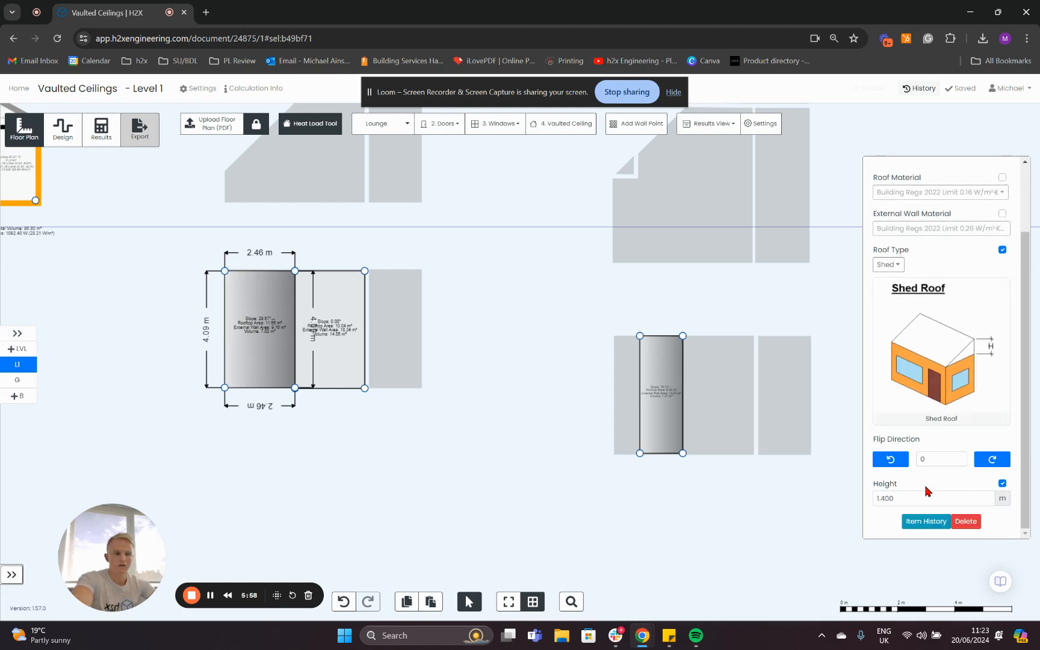
{"action": "left_click", "coordinate": [346, 327]}
{"action": "left_click_drag", "start_coordinate": [389, 343], "coordinate": [443, 418]}
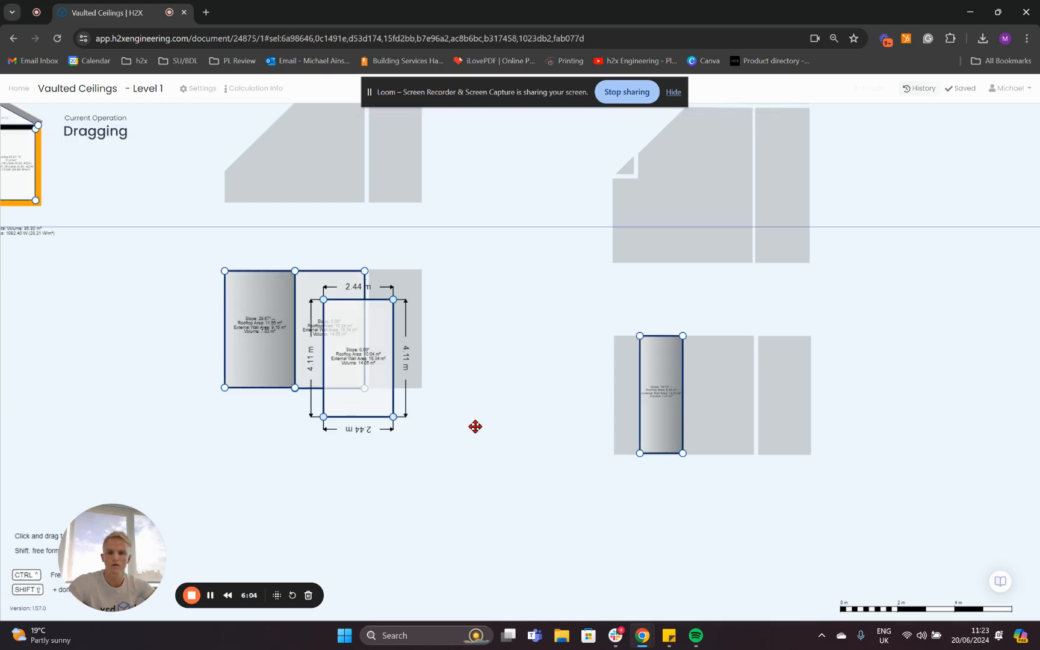
{"action": "left_click_drag", "start_coordinate": [379, 404], "coordinate": [727, 434]}
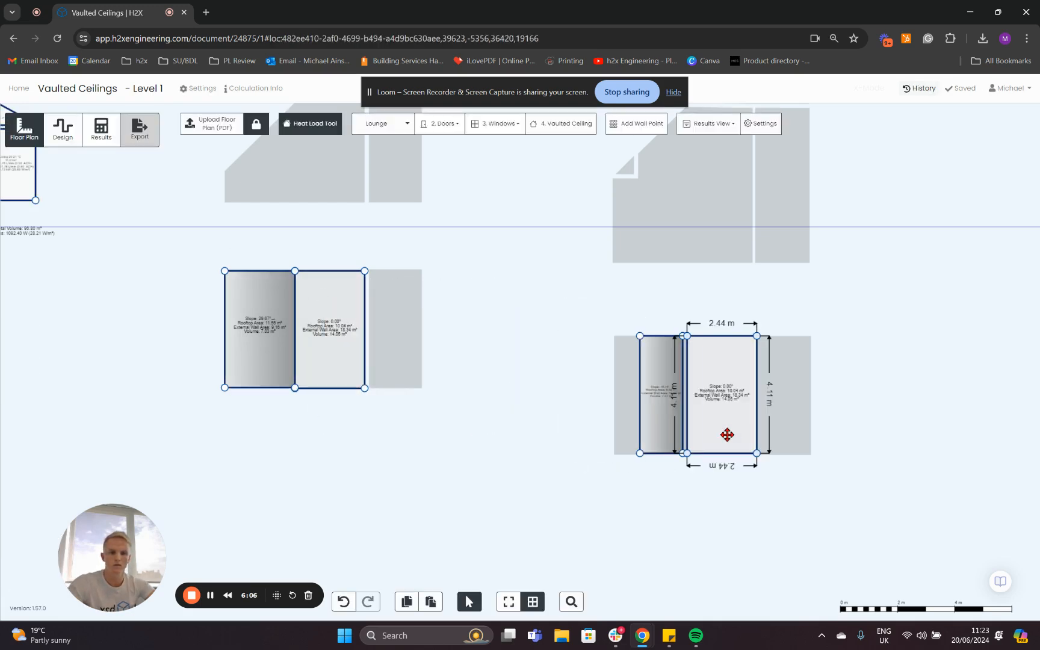
Extend the copied flat roof's inner edge across the gap to meet the narrowed raised shed roof.
{"action": "scroll", "coordinate": [716, 466], "scroll_direction": "up", "scroll_amount": 5}
{"action": "scroll", "coordinate": [828, 452], "scroll_direction": "down", "scroll_amount": 3}
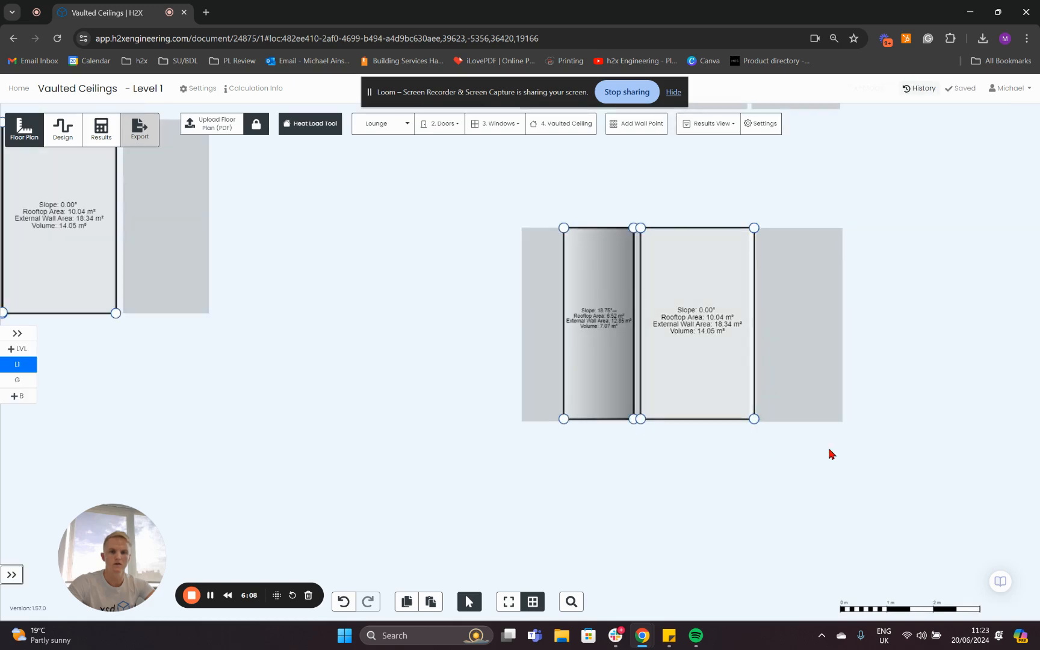
{"action": "scroll", "coordinate": [629, 409], "scroll_direction": "up", "scroll_amount": 5}
{"action": "left_click_drag", "start_coordinate": [642, 455], "coordinate": [623, 456]}
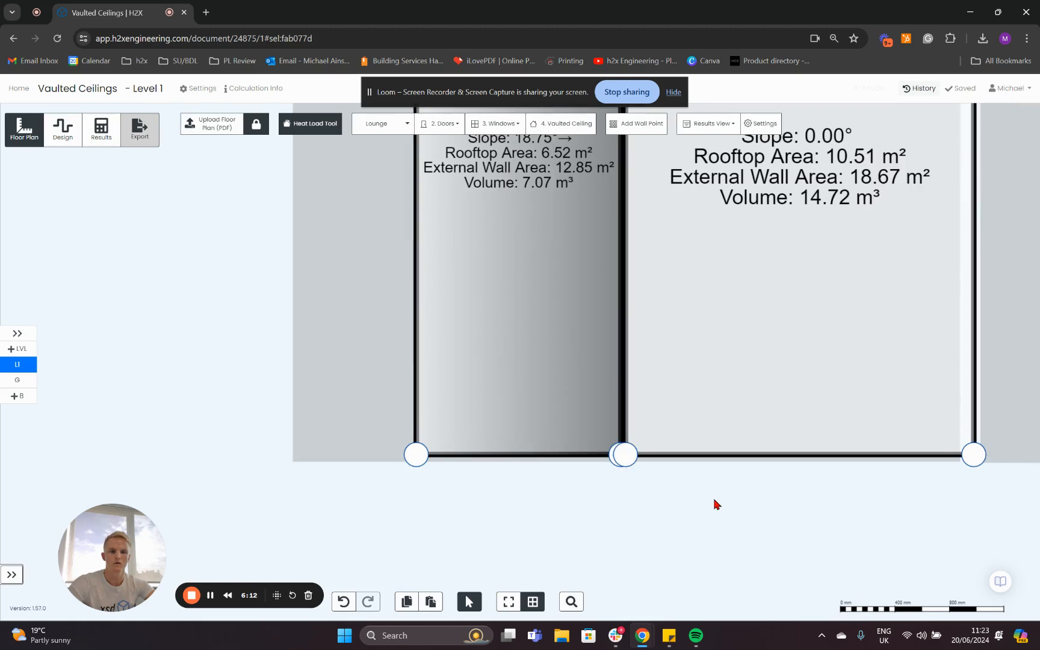
{"action": "scroll", "coordinate": [714, 501], "scroll_direction": "down", "scroll_amount": 5}
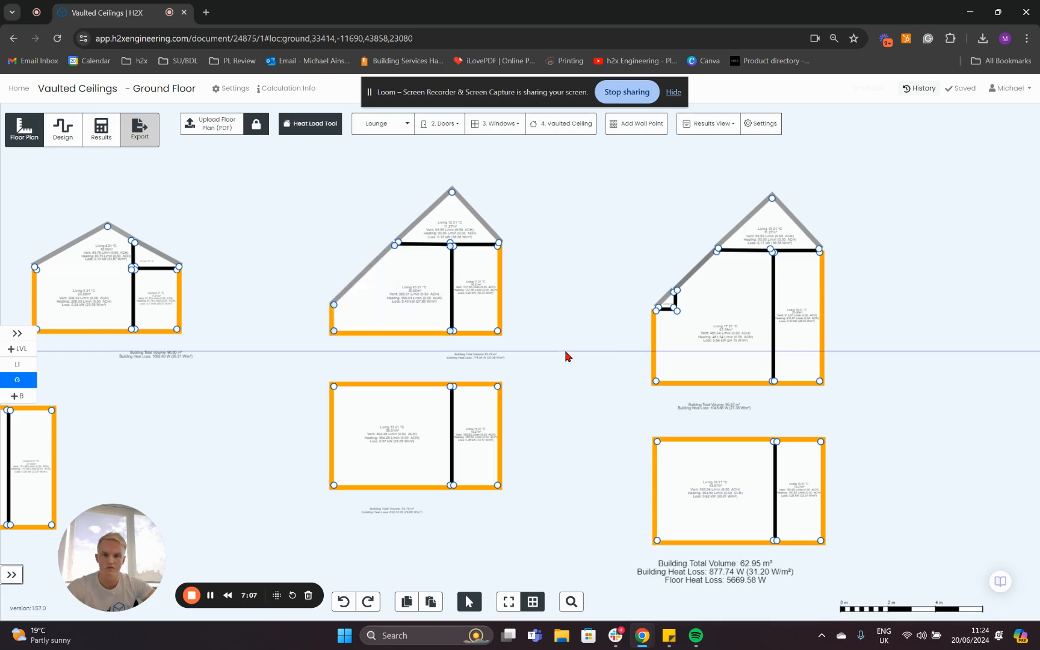
On the ground floor, raise the floor line of both lower rooms in the section with the small triangular lounge, making the narrow room 4.05 m high.
{"action": "left_click_drag", "start_coordinate": [658, 383], "coordinate": [658, 350]}
{"action": "left_click", "coordinate": [768, 361]}
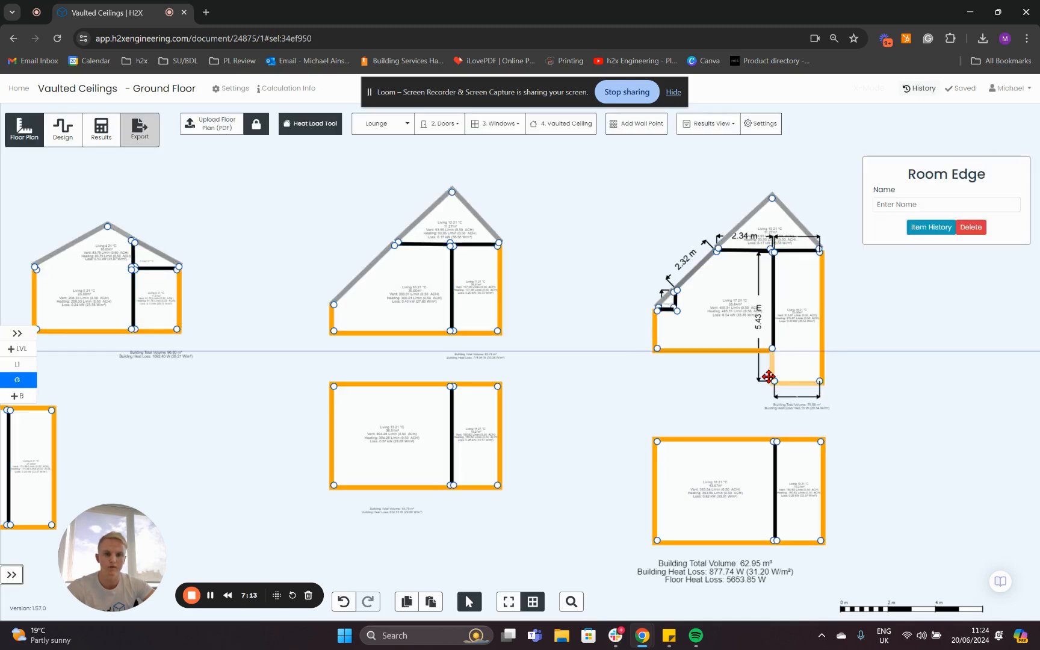
{"action": "left_click_drag", "start_coordinate": [773, 385], "coordinate": [775, 358]}
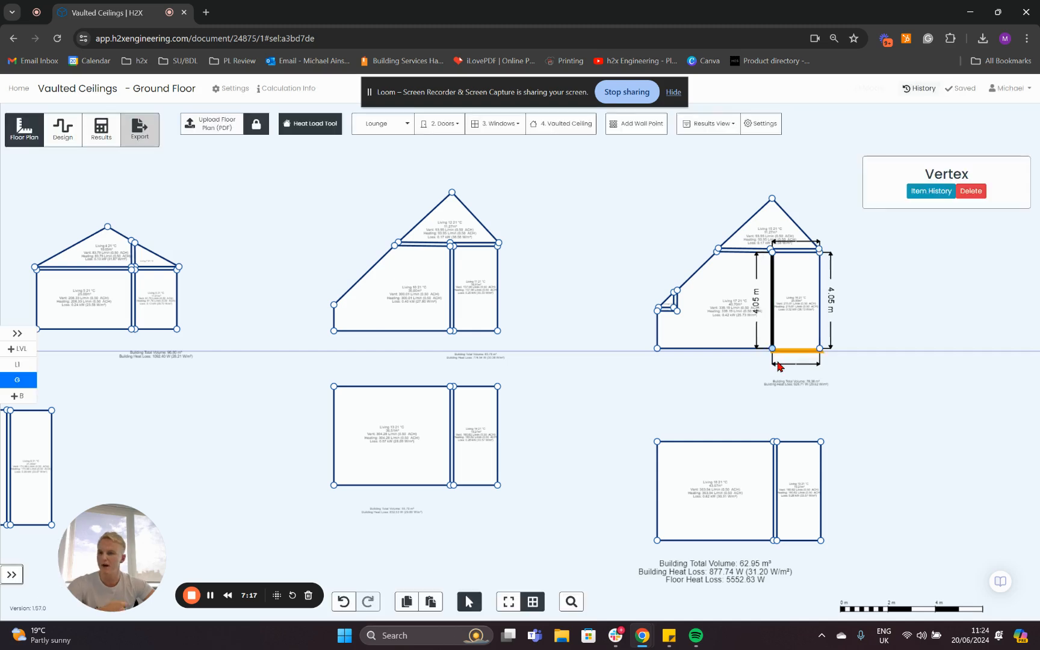